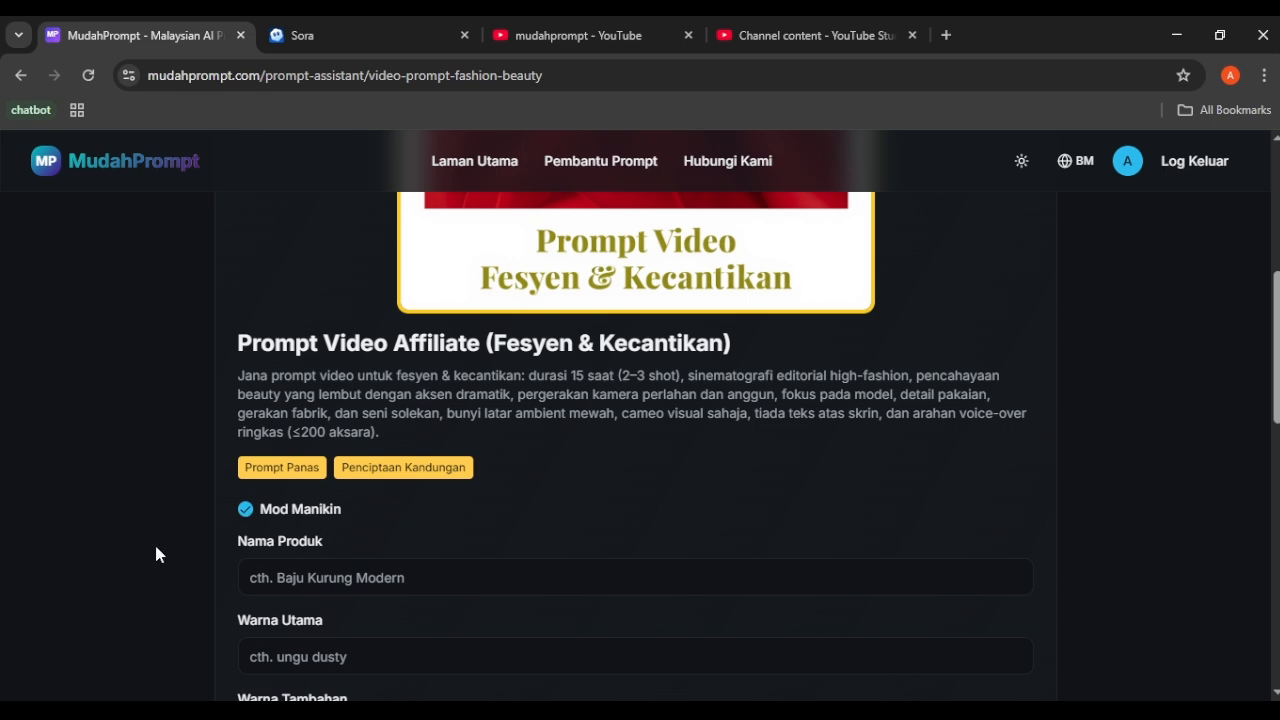
- Enter "Baju Kurung Moden Aira" as the product name (Nama Produk) in the video prompt form
scroll(310, 505, down, 1)
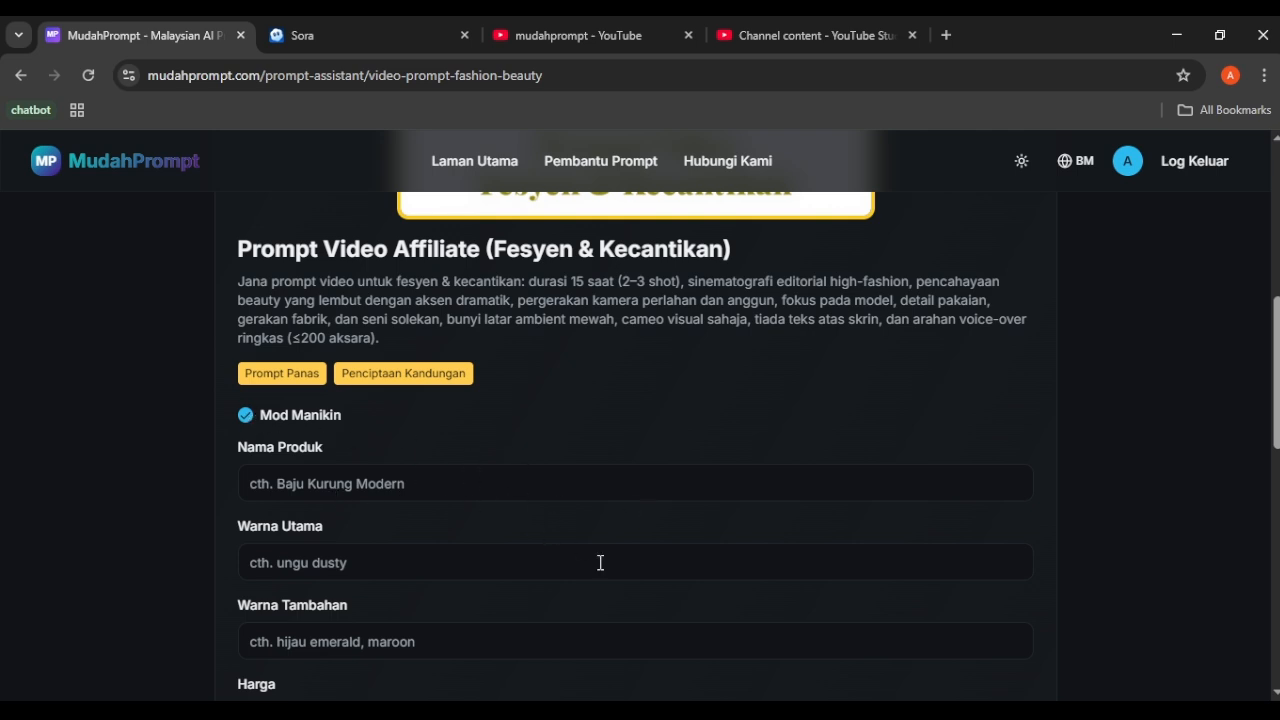
key(alt+Tab)
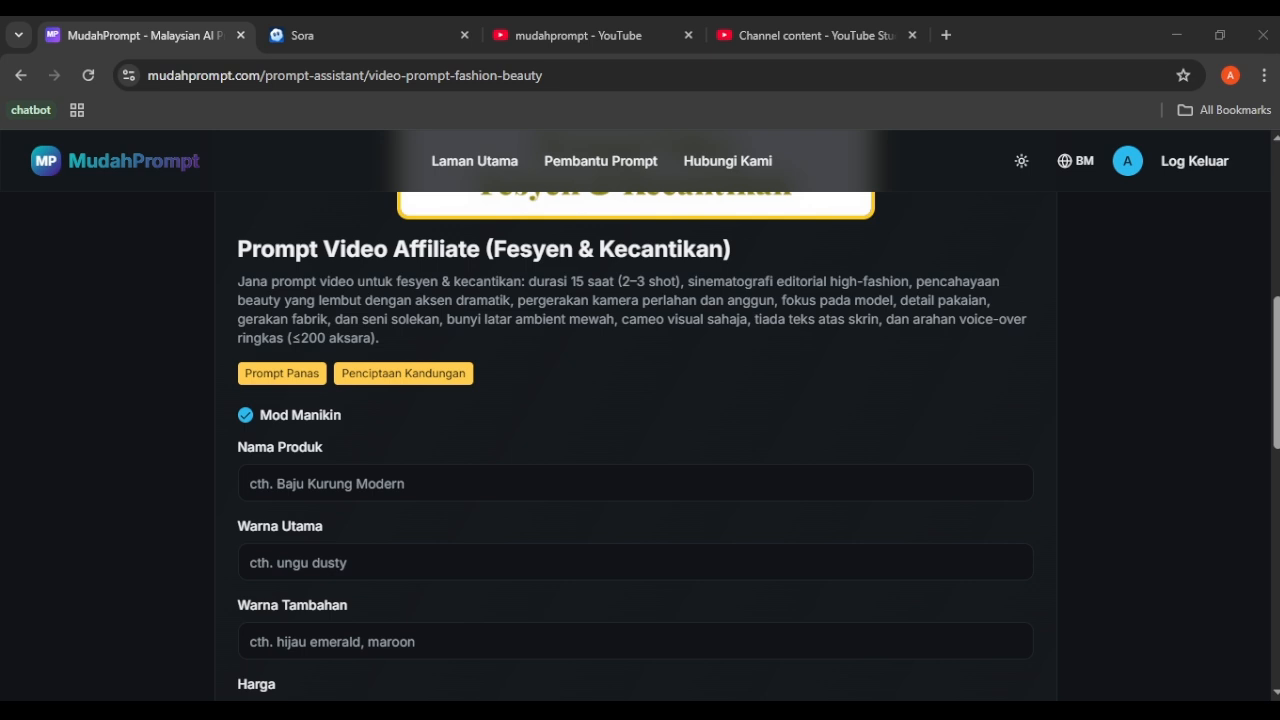
click(793, 663)
click(370, 492)
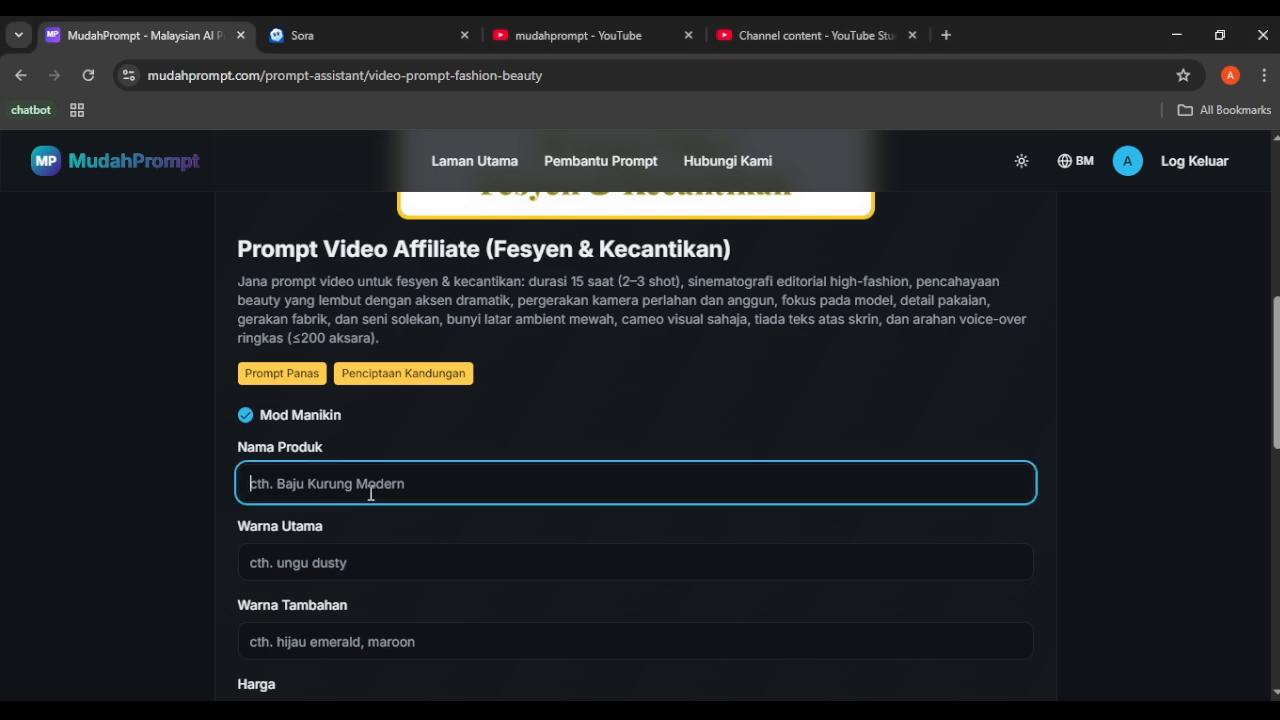
text(Baju Kurung Moden Aira)
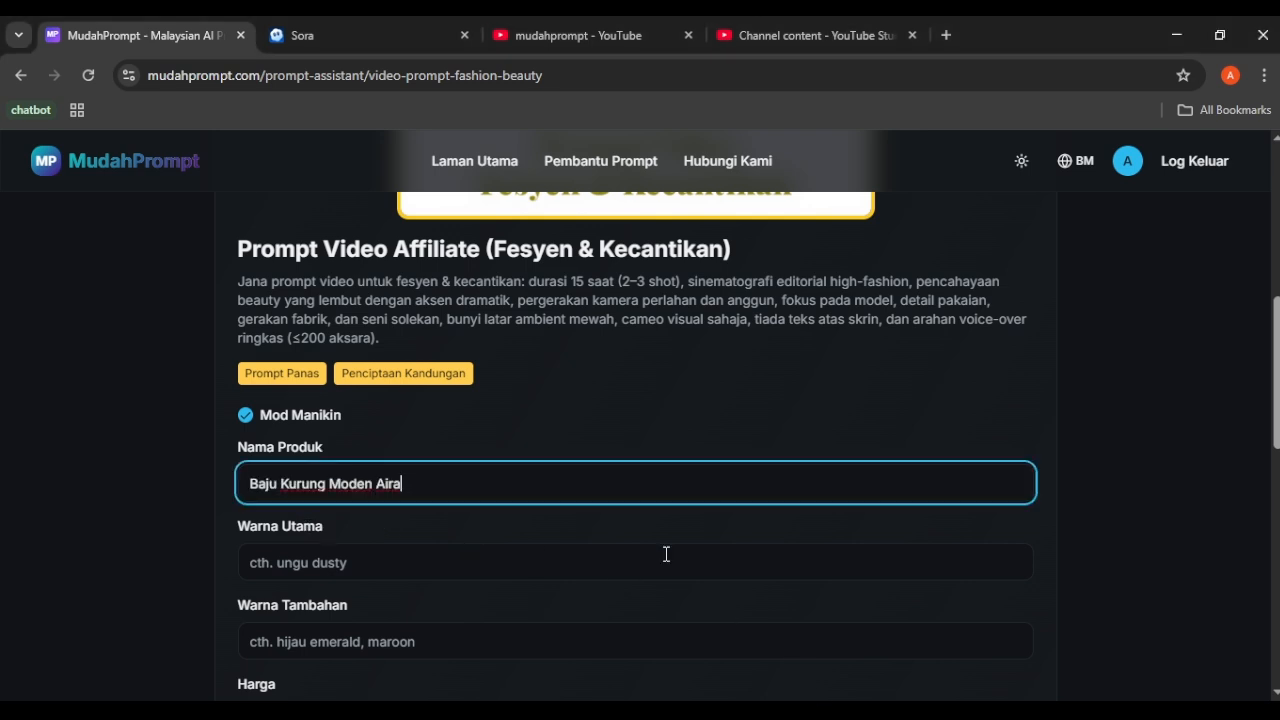
- Set the main colour (Warna Utama) to "Dusty Pink"
click(763, 669)
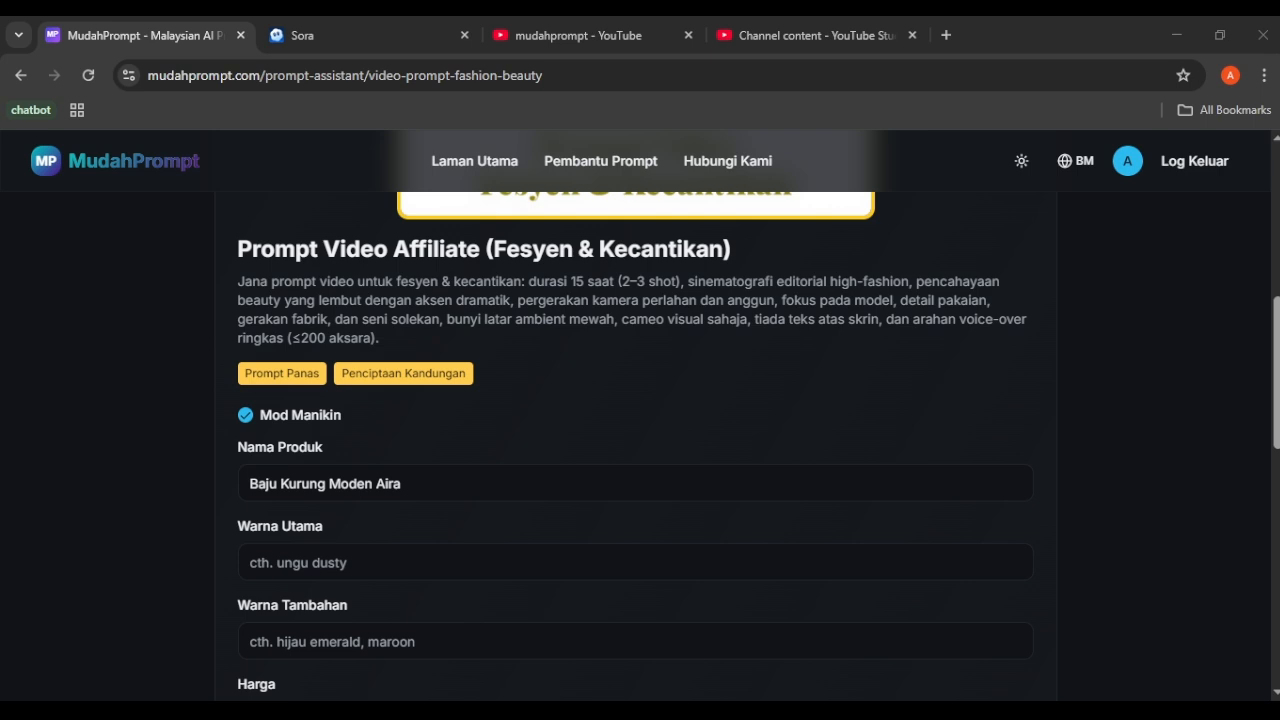
click(354, 562)
text(Baju Kurung Moden Aira)
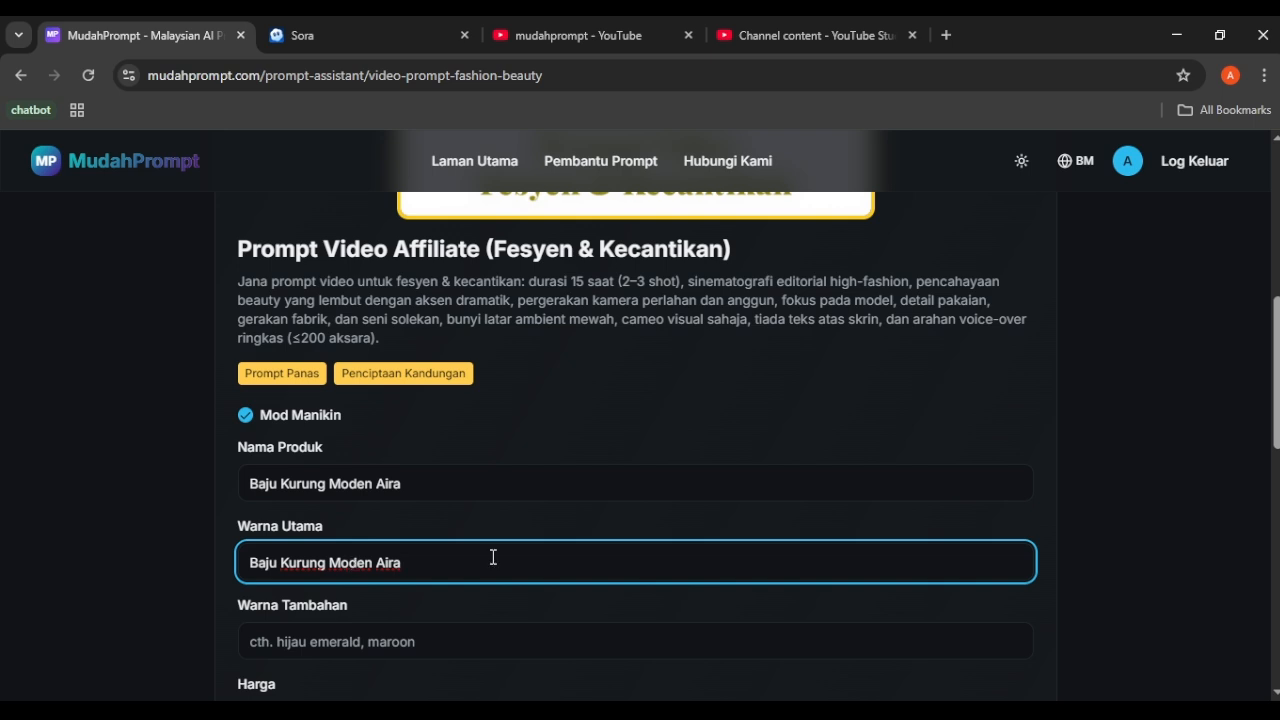
drag(493, 557, 242, 573)
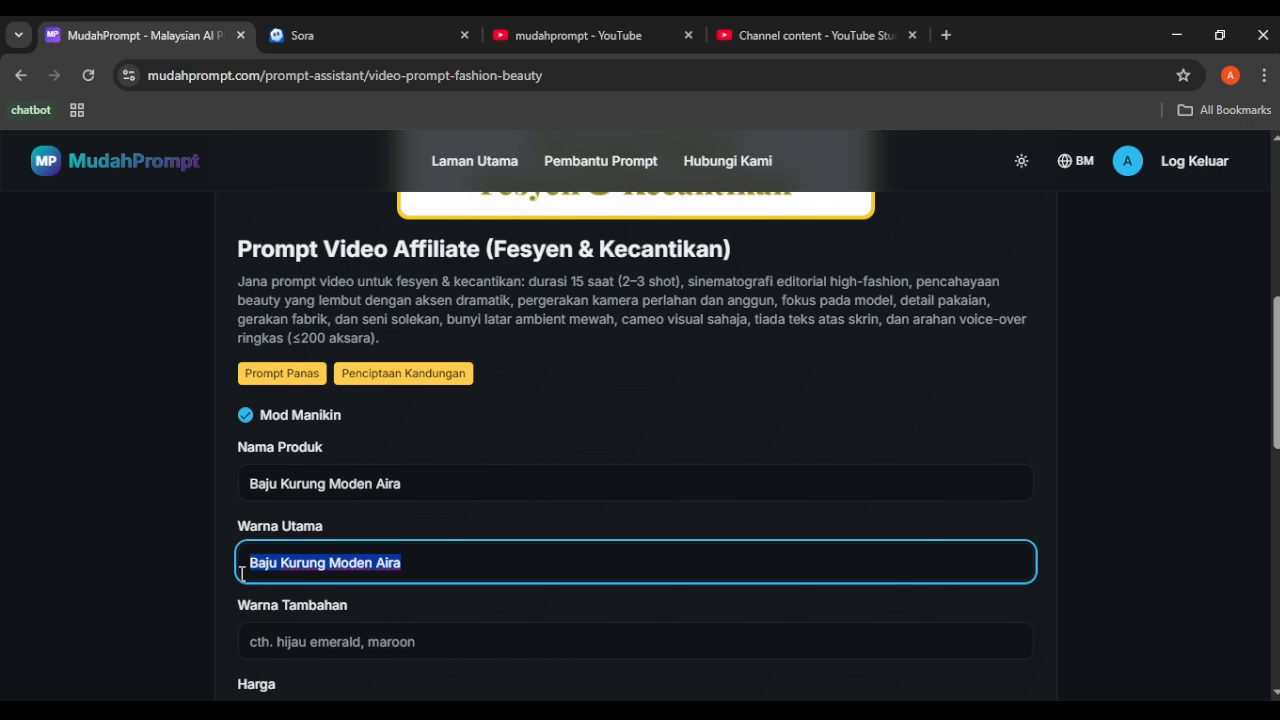
text(Dusty Pink)
- Set the additional colours (Warna Tambahan) to "Sage green, champagne beige, soft maroon" and the price (Harga) to "RM 130"
scroll(242, 573, down, 1)
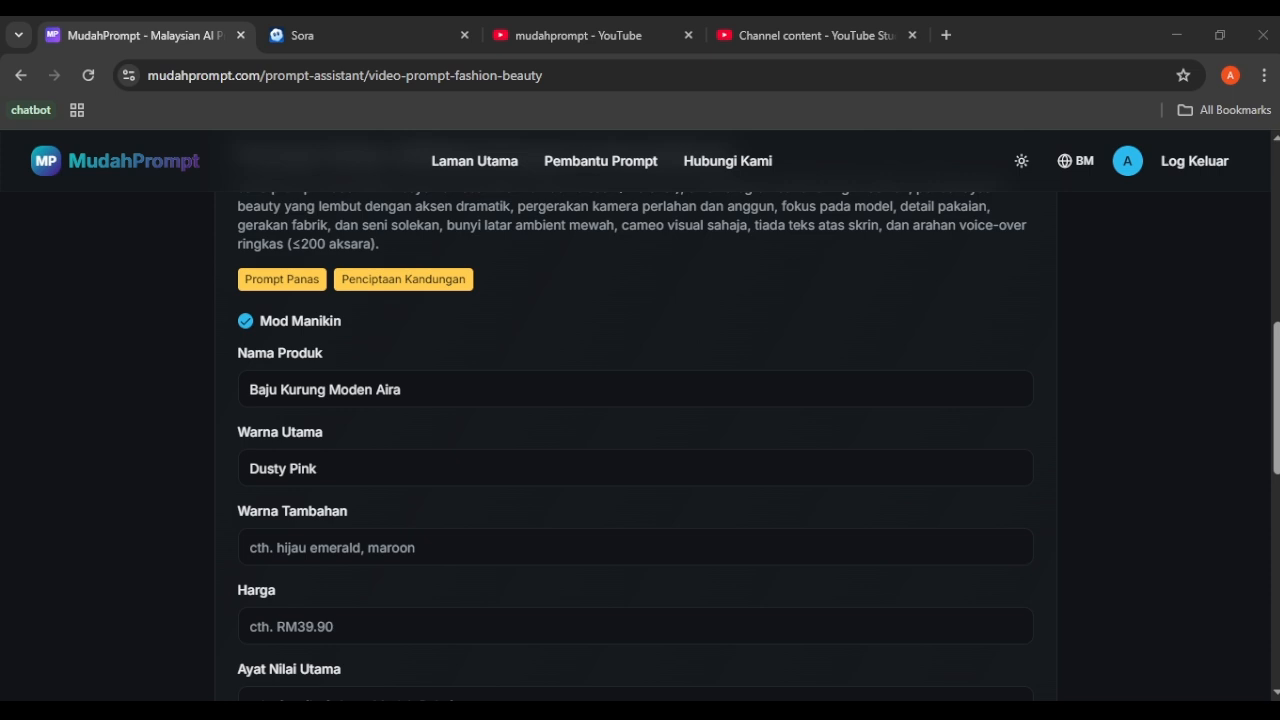
key(alt+Tab)
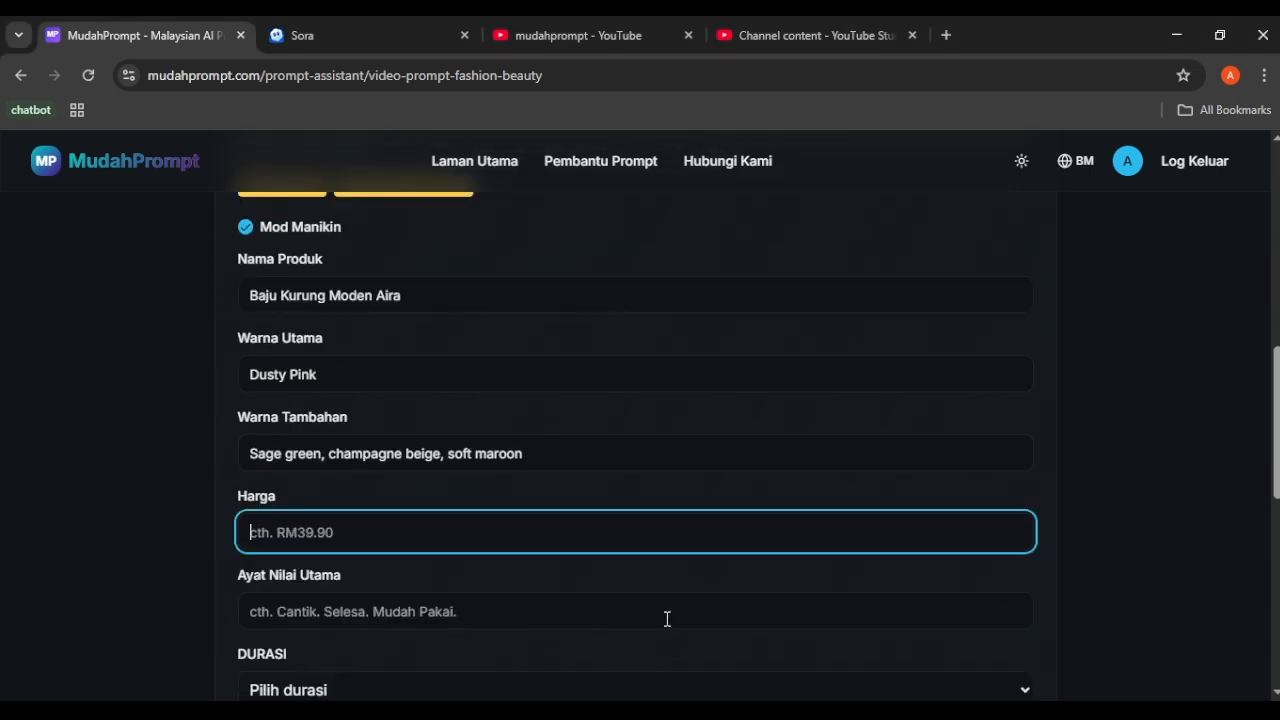
key(alt+Tab)
click(436, 562)
click(390, 534)
text(RM 130)
scroll(589, 578, down, 1)
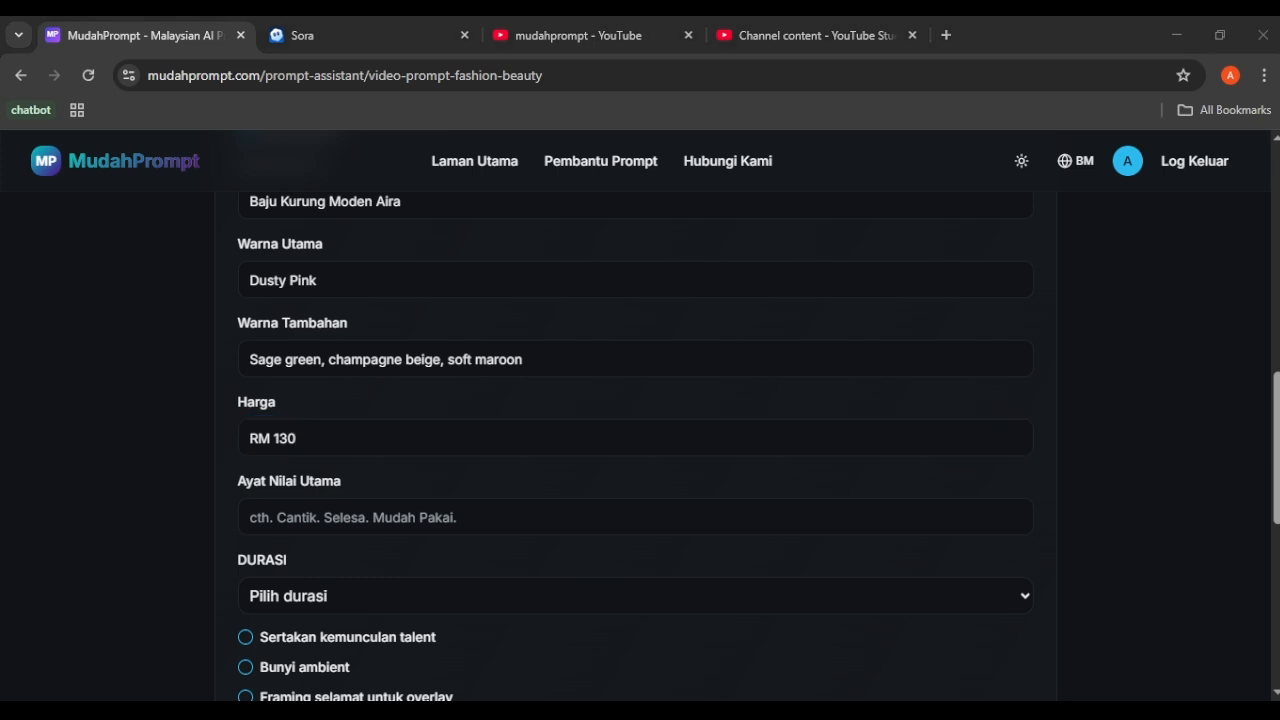
- Enter "Elegan. Selesa. Tak panas. Terus nampak mahal." as the Ayat Nilai Utama and set the duration to 10 saat
click(318, 522)
text(Elegan. Selesa. Tak panas. Terus nampak mahal.)
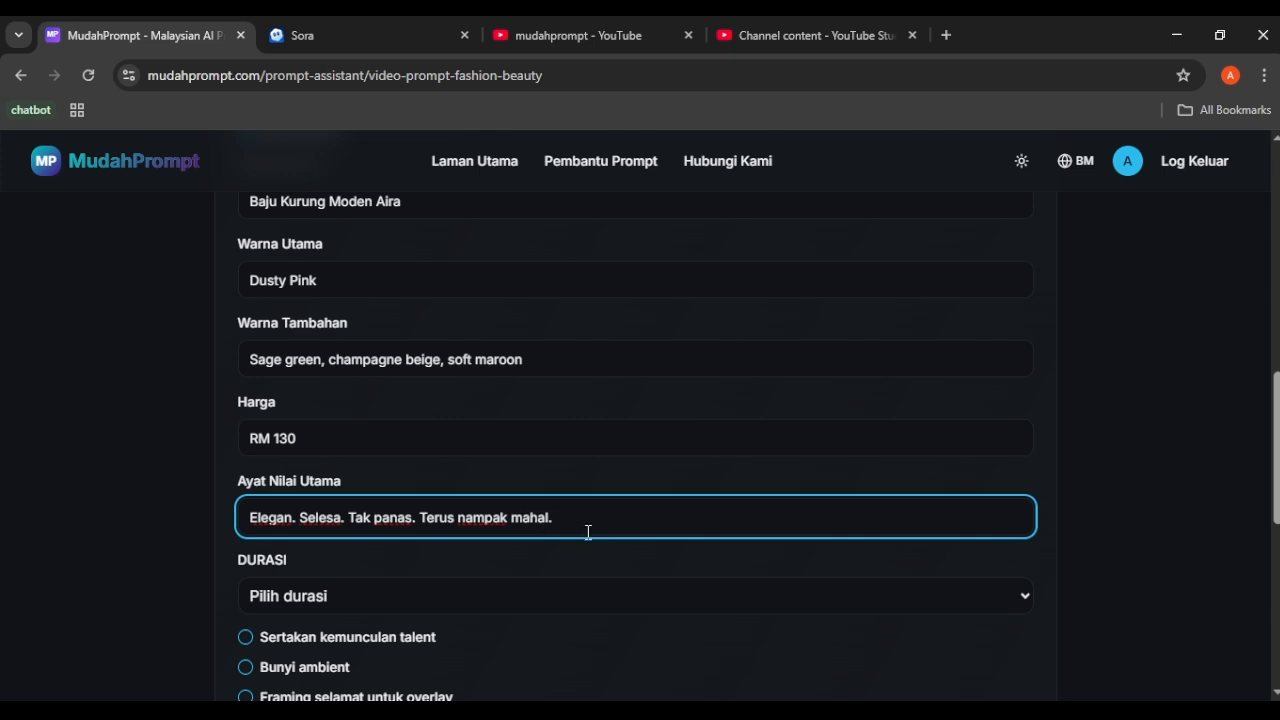
scroll(380, 565, down, 1)
click(323, 508)
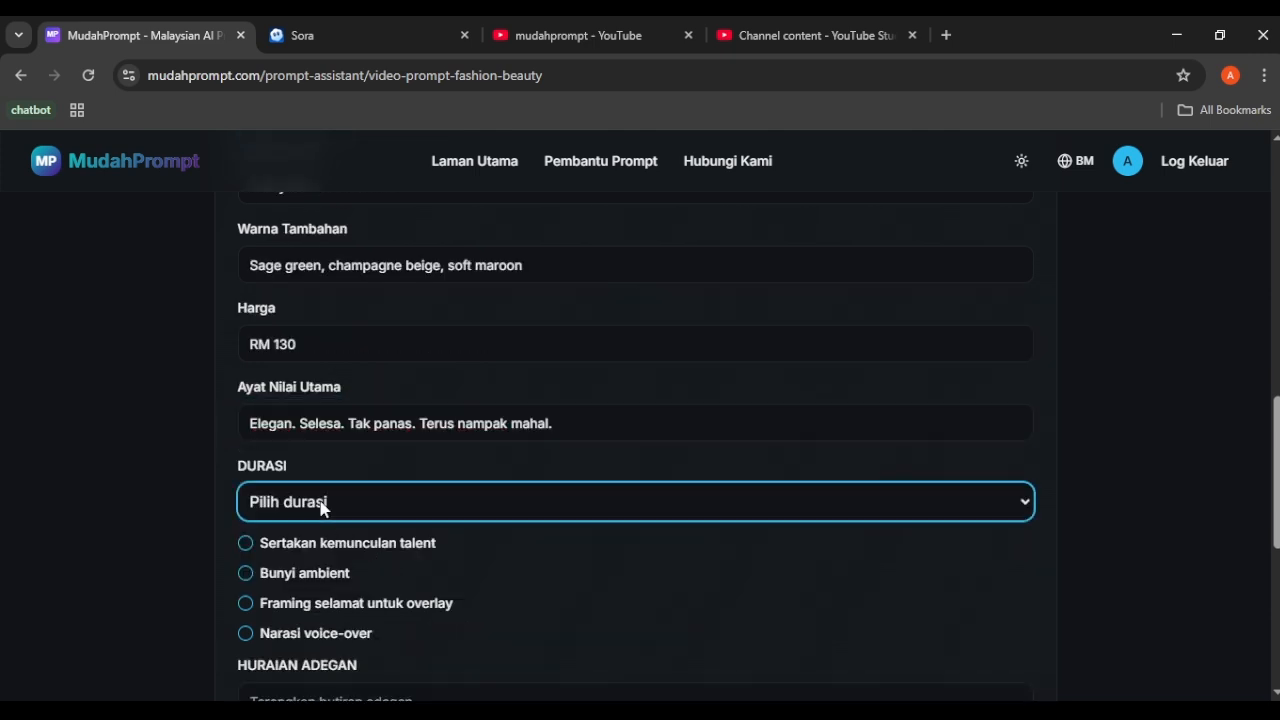
click(270, 578)
- Include a talent appearance (Sertakan kemunculan talent) and describe the talent as "Wanita Melayu awal 30-an"
scroll(430, 445, down, 1)
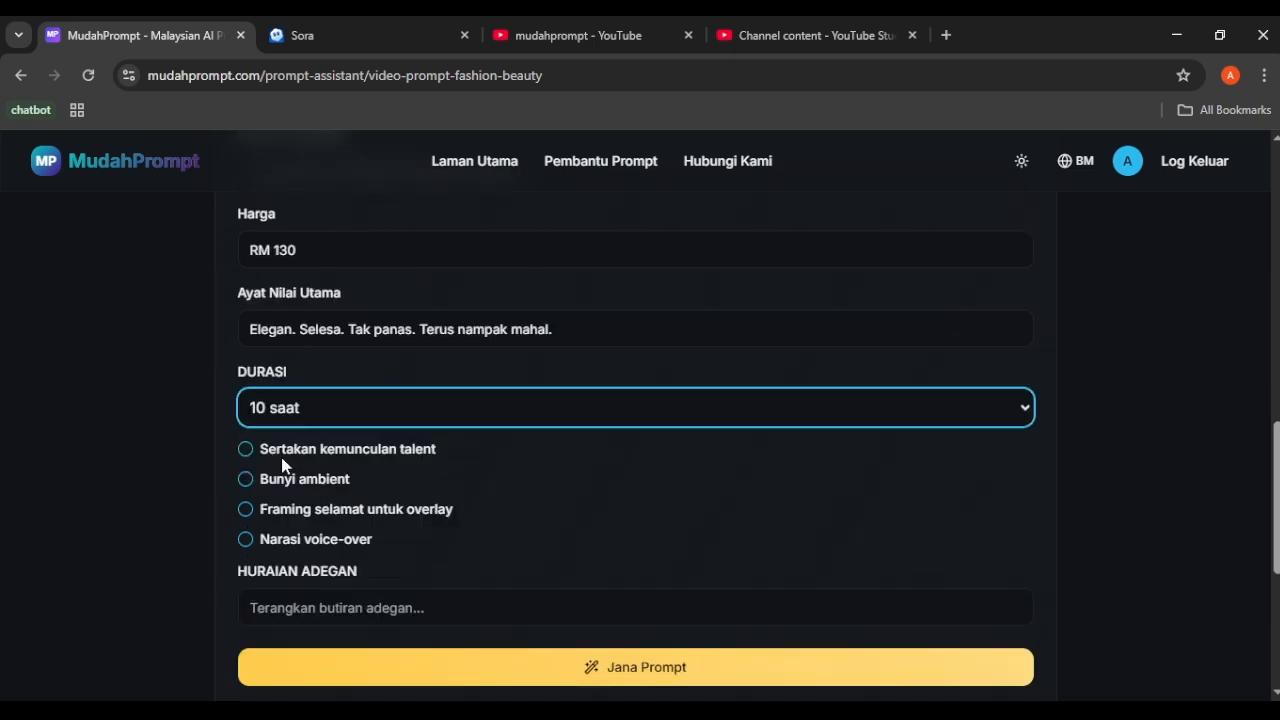
scroll(435, 488, down, 1)
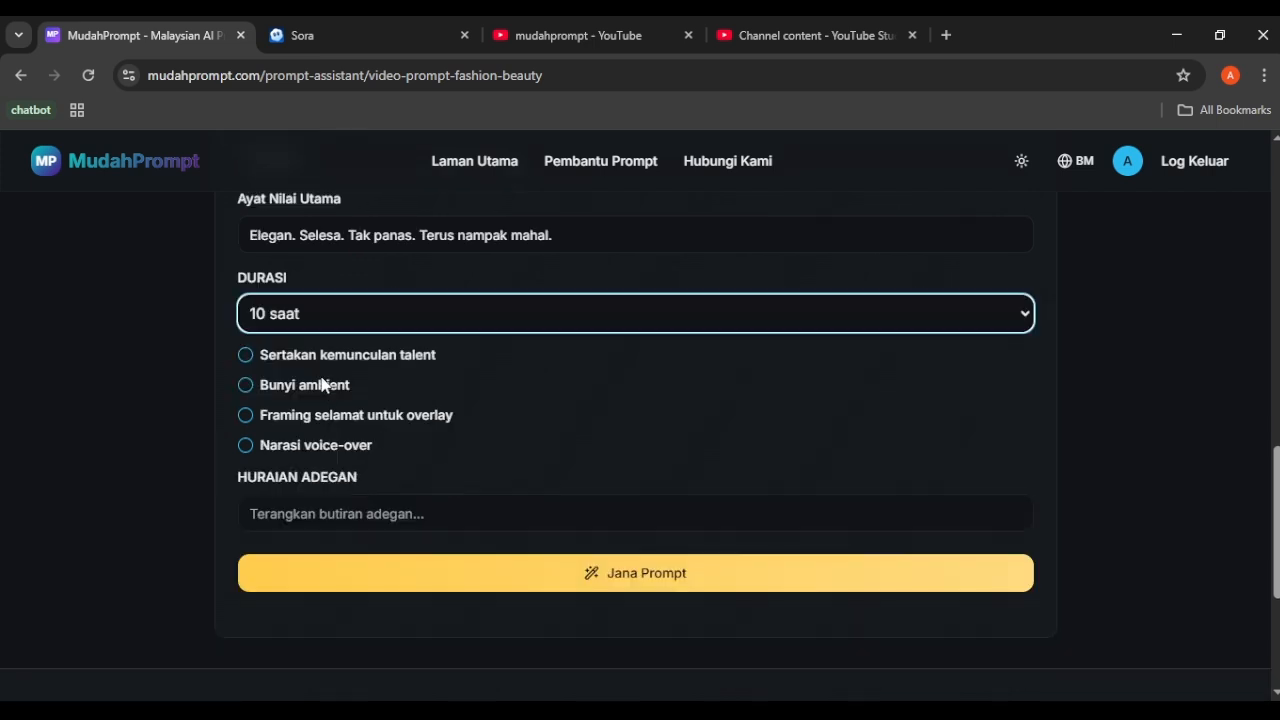
click(245, 356)
click(825, 710)
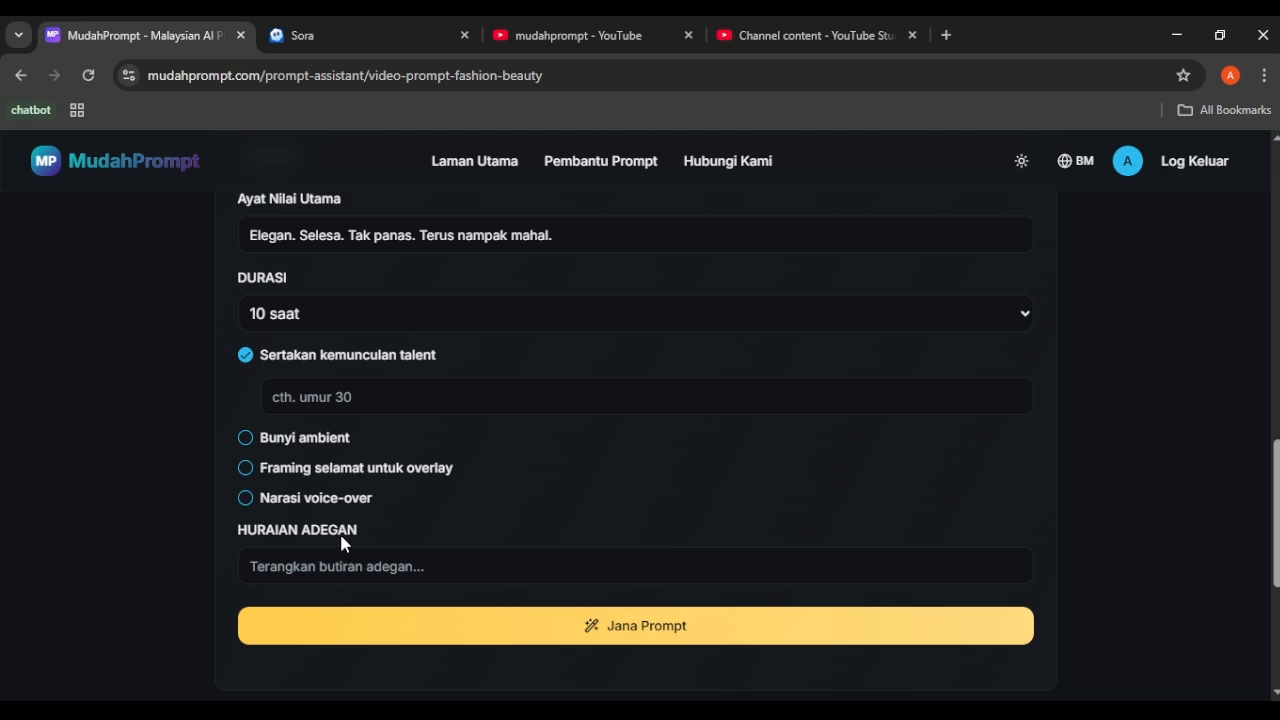
click(326, 390)
text(Wanita Melayu awal 30-an)
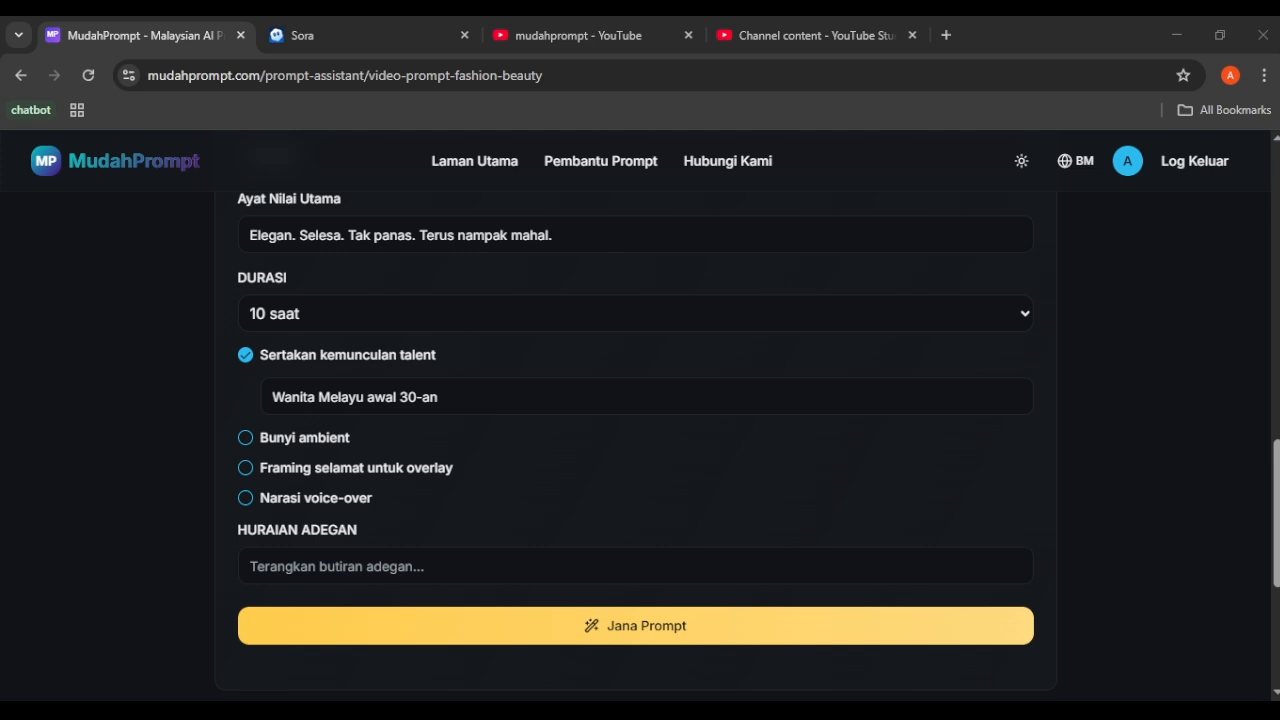
key(alt+Tab)
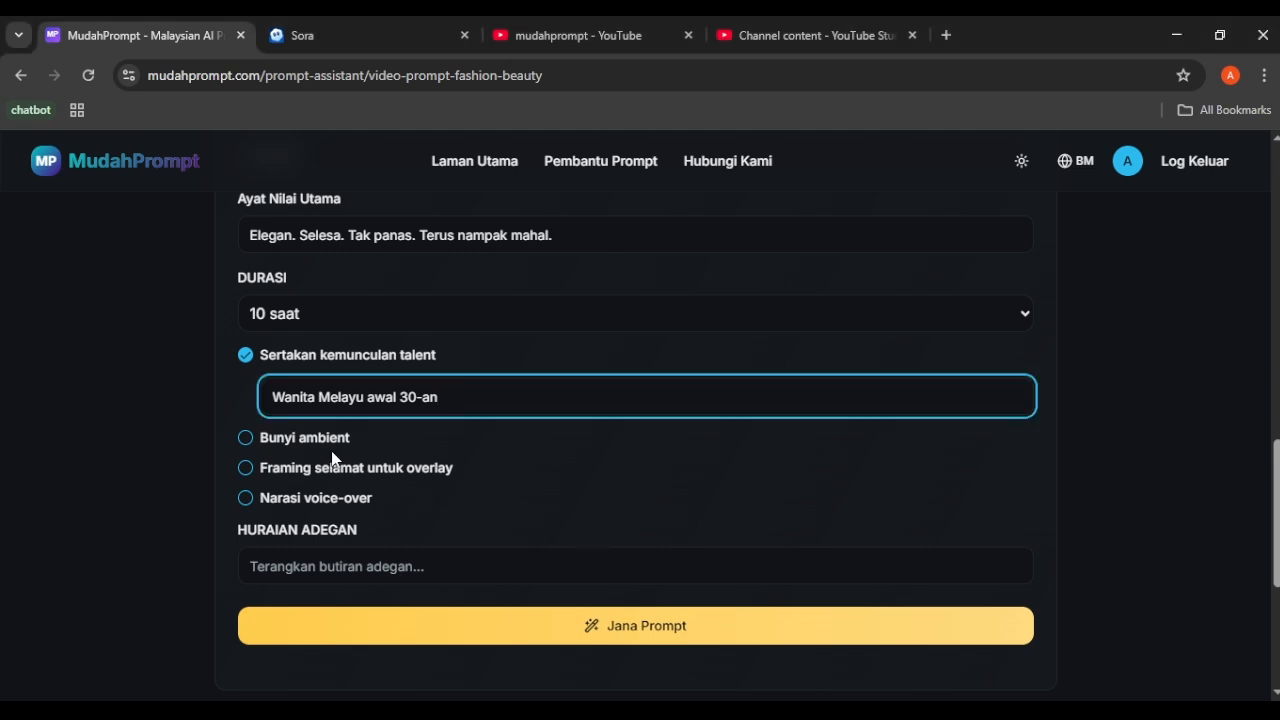
- Enable ambient sound (Bunyi ambient), overlay-safe framing (Framing selamat untuk overlay) and voice-over narration (Narasi voice-over)
click(246, 437)
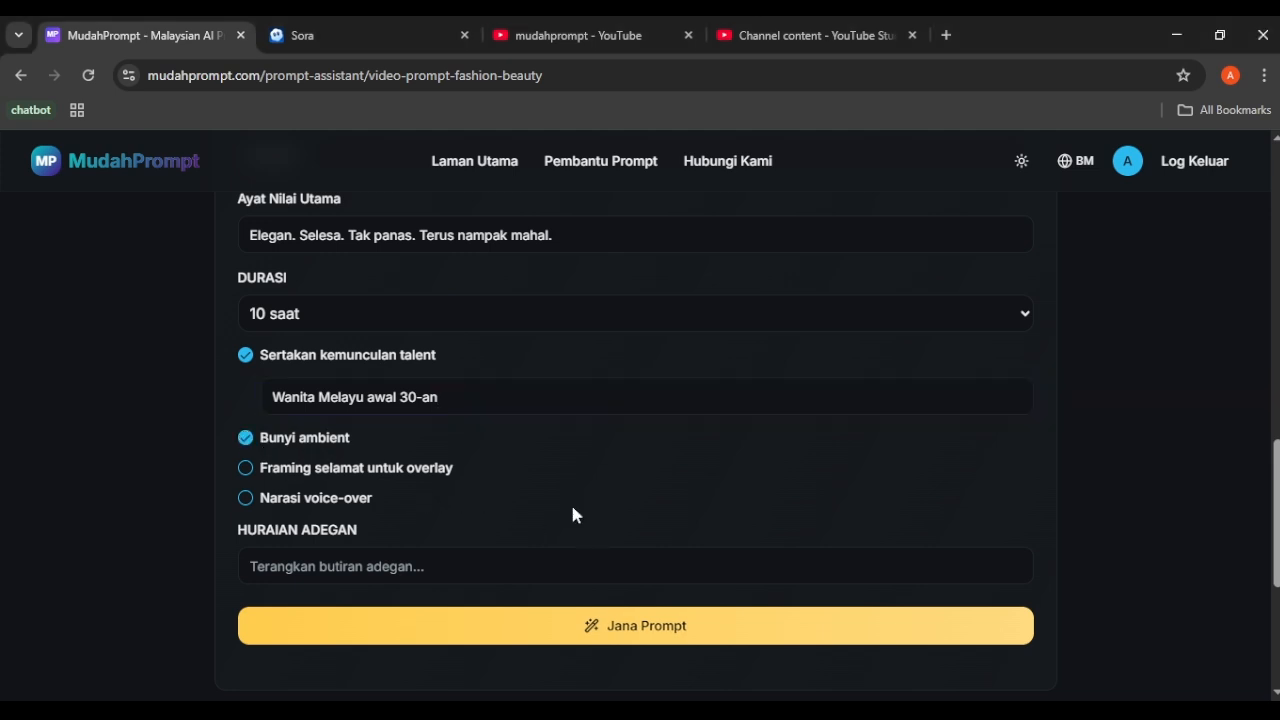
click(246, 468)
click(242, 499)
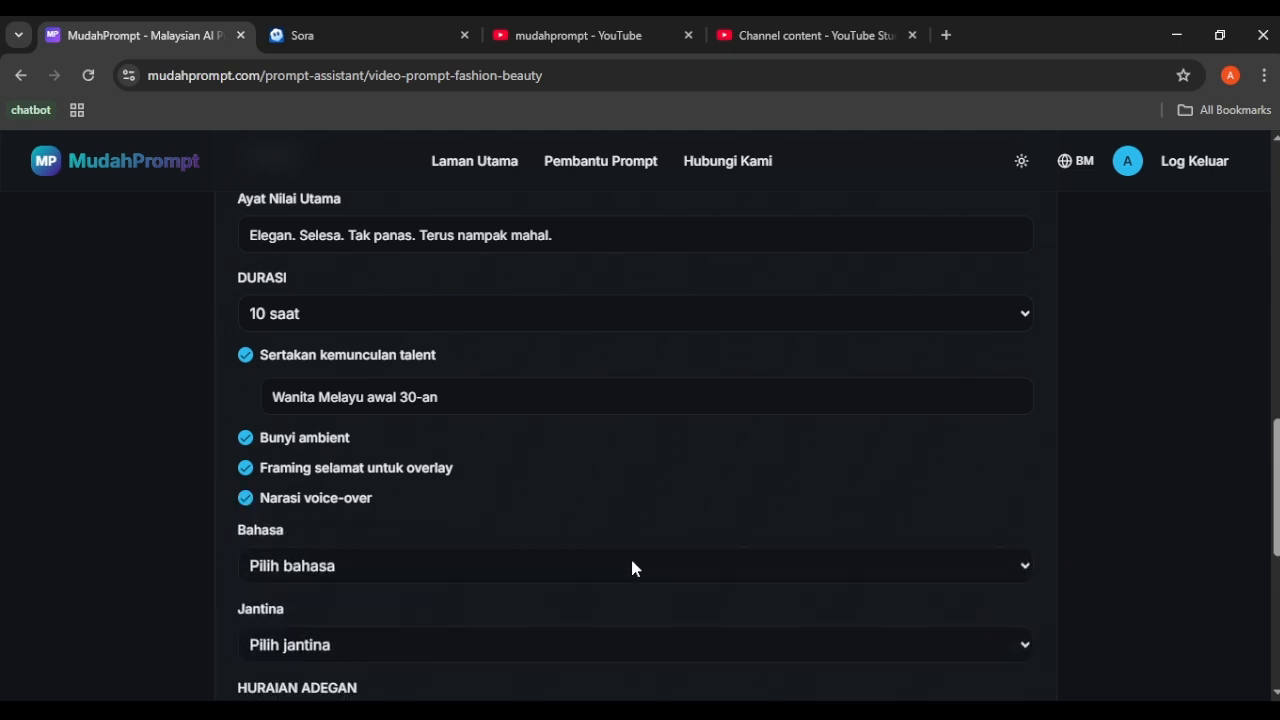
- Set the voice-over language (Bahasa) to Bahasa Melayu and the gender (Jantina) to Perempuan
scroll(540, 560, down, 1)
click(323, 472)
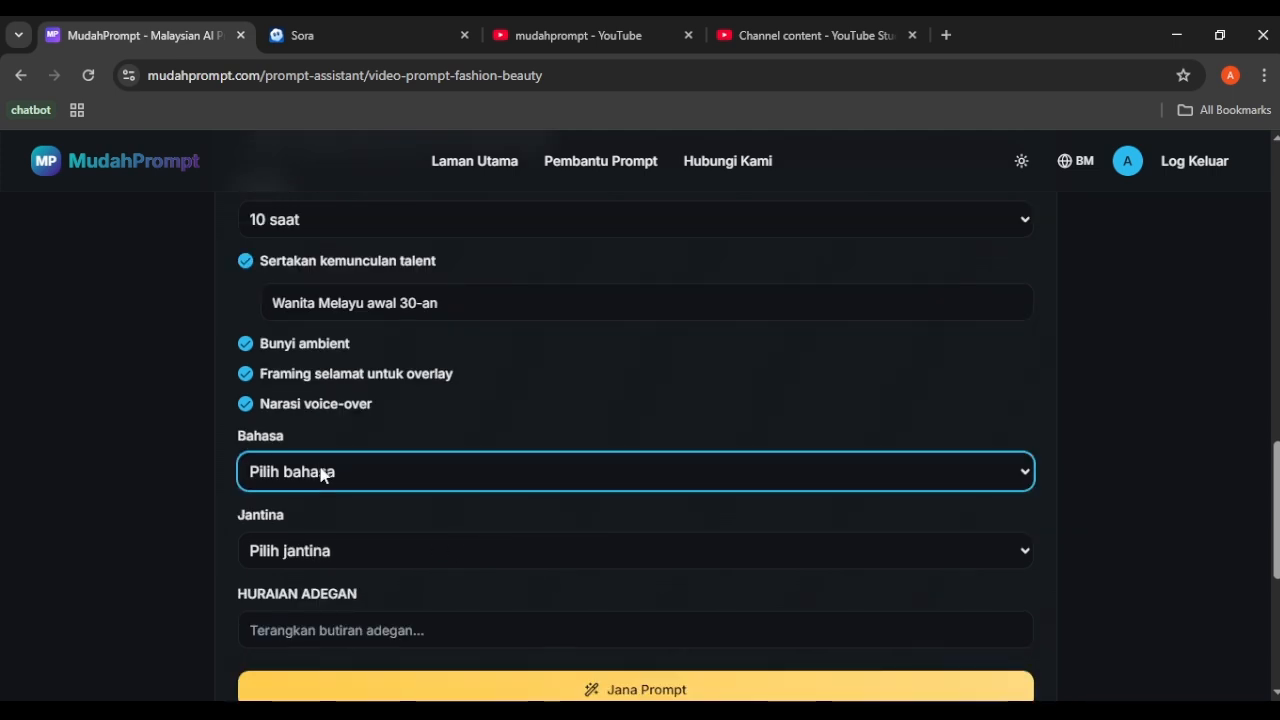
click(300, 563)
click(323, 551)
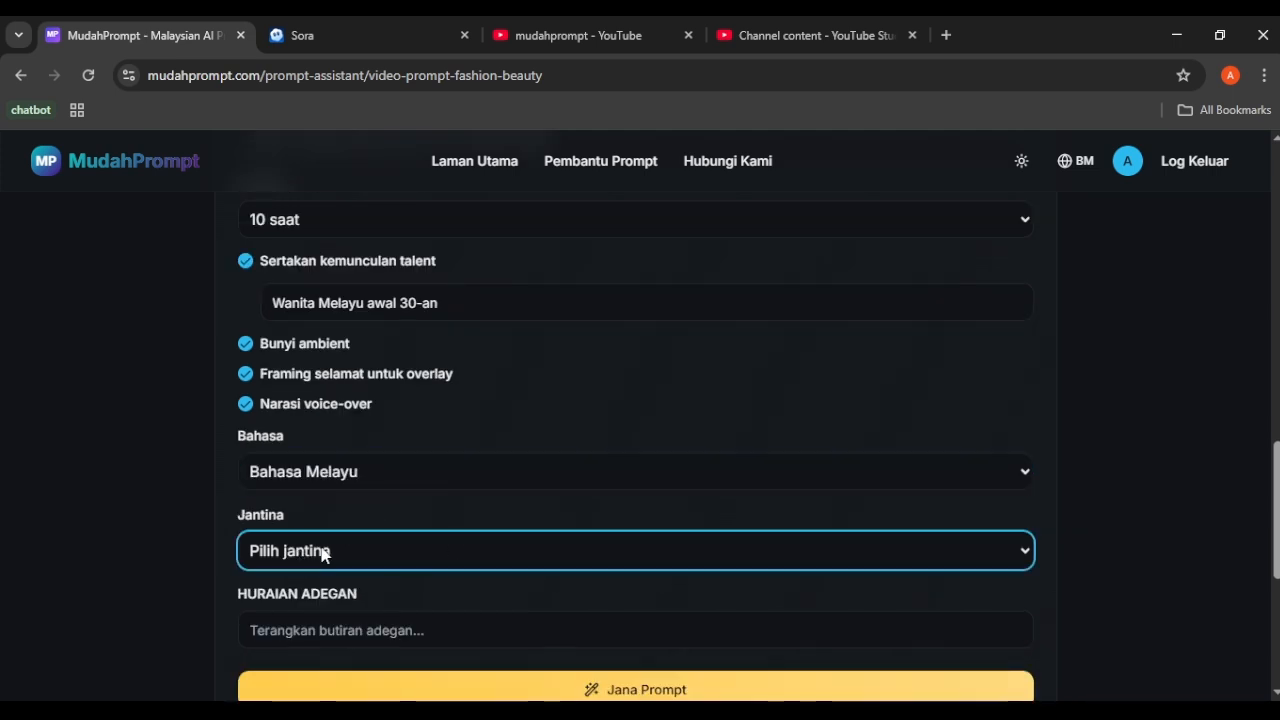
click(310, 652)
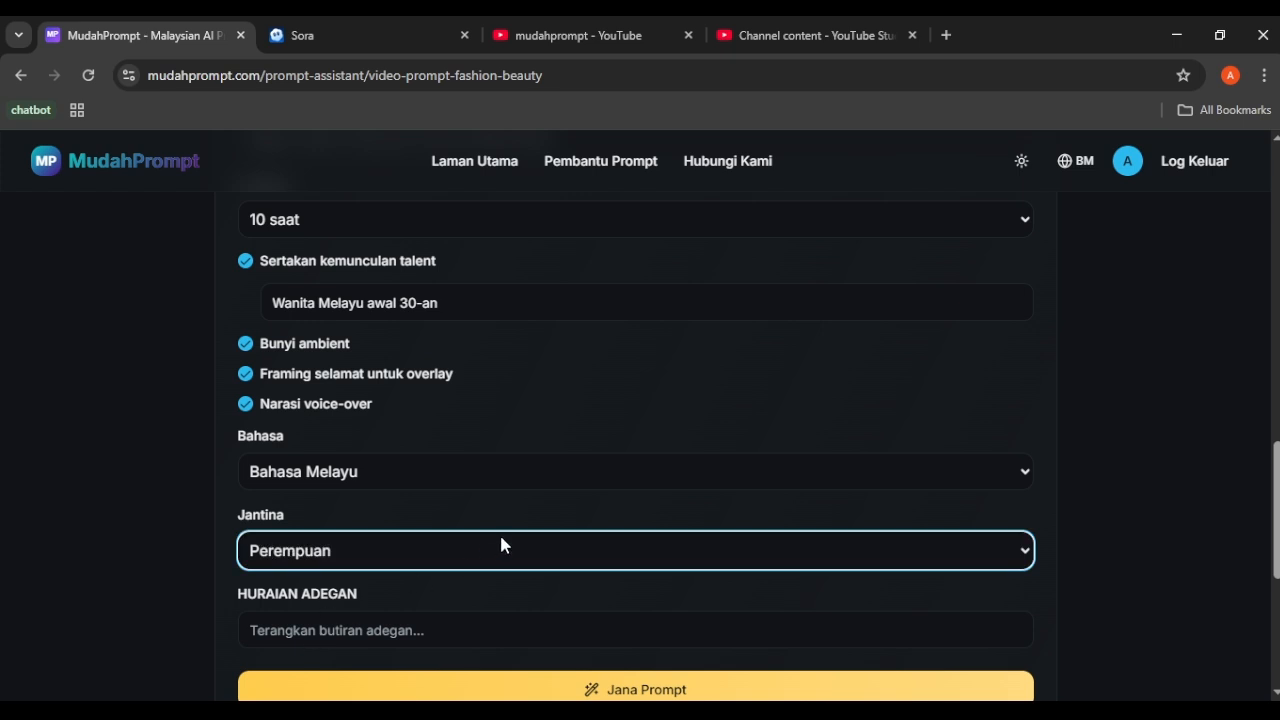
- Fill in the scene description (Huraian Adegan) with "Baju Kurung Aira direka untuk wanita moden. Ringan, selesa, dan buat penampilan nampak lebih eksklusif."
key(alt+Tab)
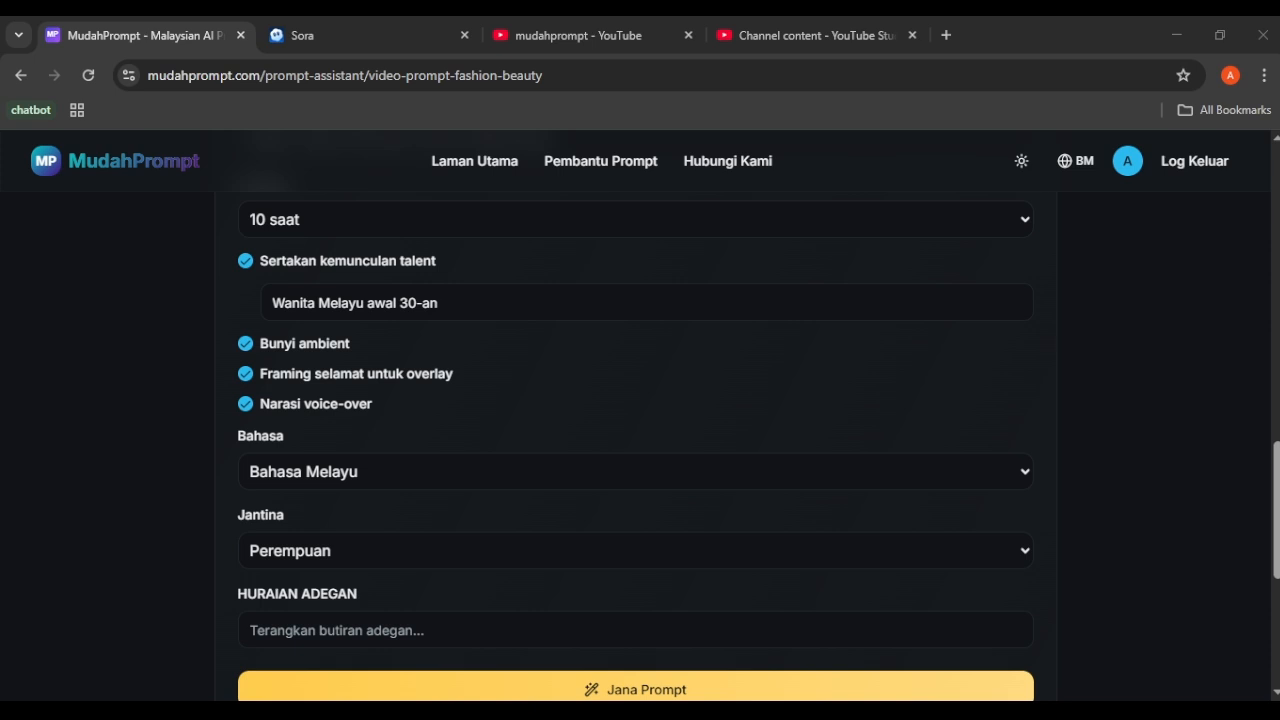
click(392, 586)
scroll(392, 586, down, 1)
click(376, 532)
text(Baju Kurung Aira direka untuk wanita moden. Ringan, selesa, dan buat penampilan nampak lebih eksklusif.)
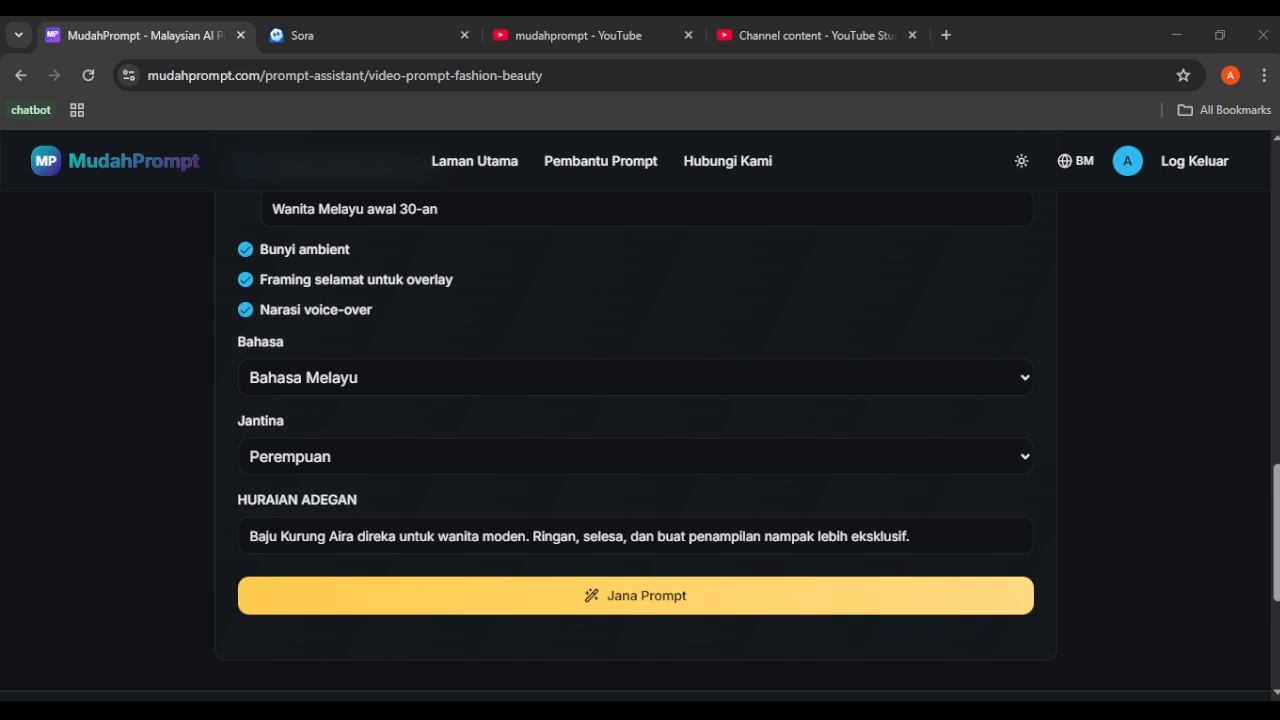
key(alt+Tab)
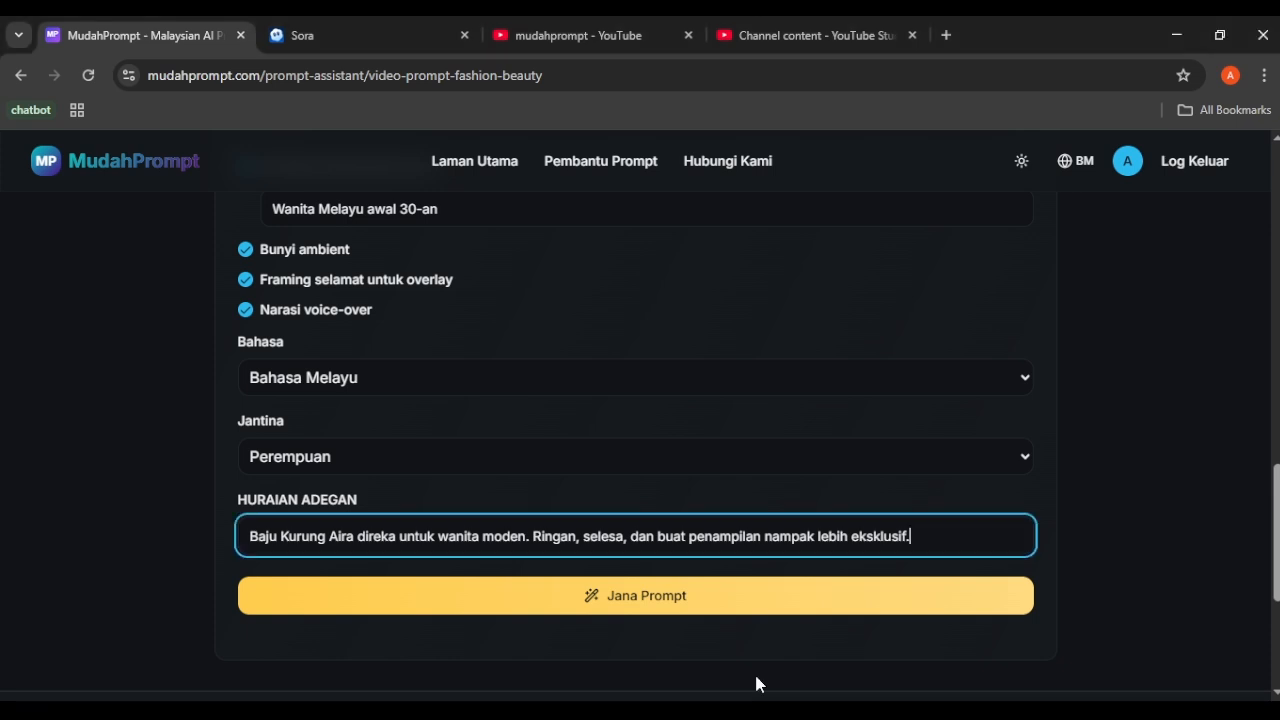
- Insert "Rakaman studio minimalis dengan latar beige lembut. Fokus pada pergerakan fabrik ketika model berjalan perlahan. Mood eksklusif, feminin dan tenang." before the scene description's text
triple_click(361, 540)
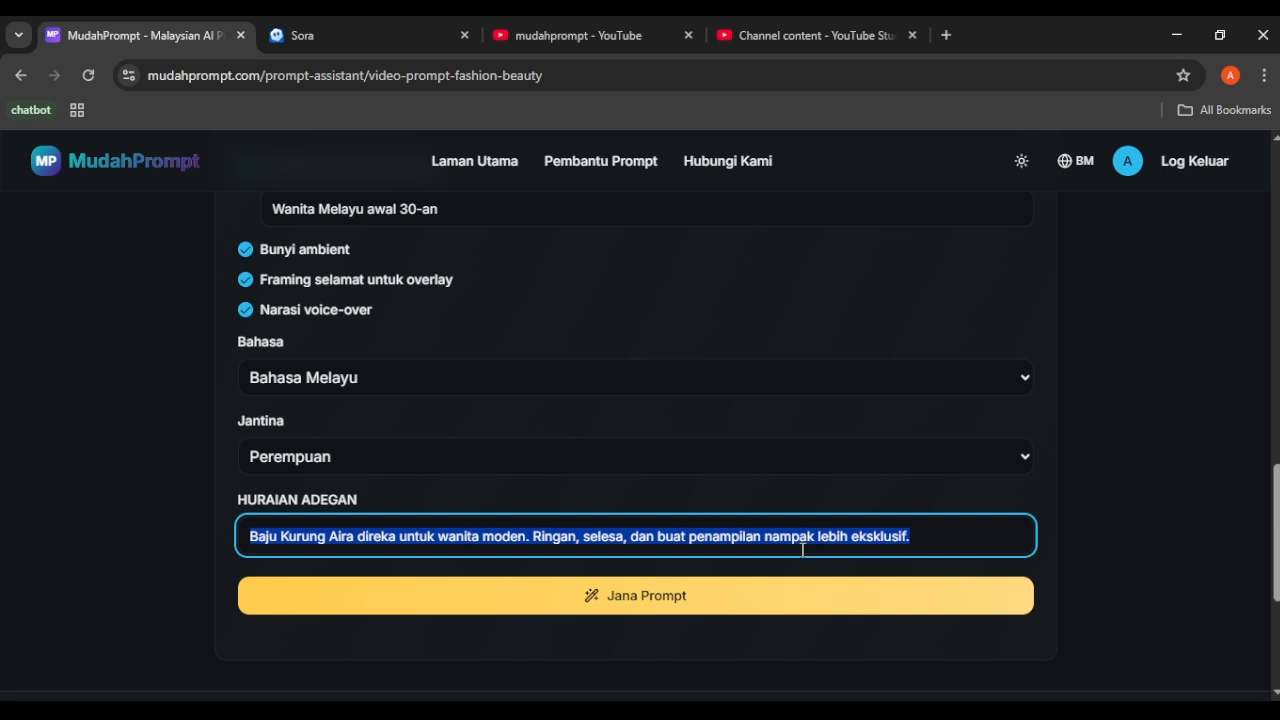
click(910, 537)
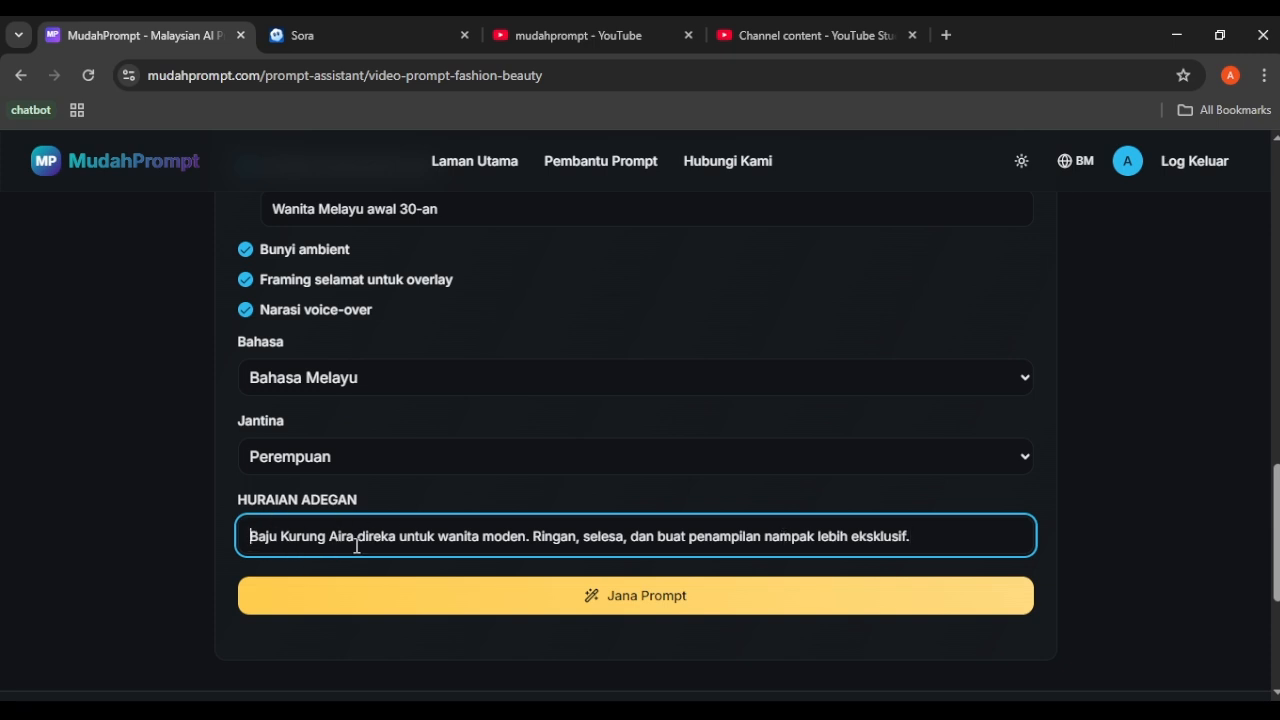
key(ctrl+v)
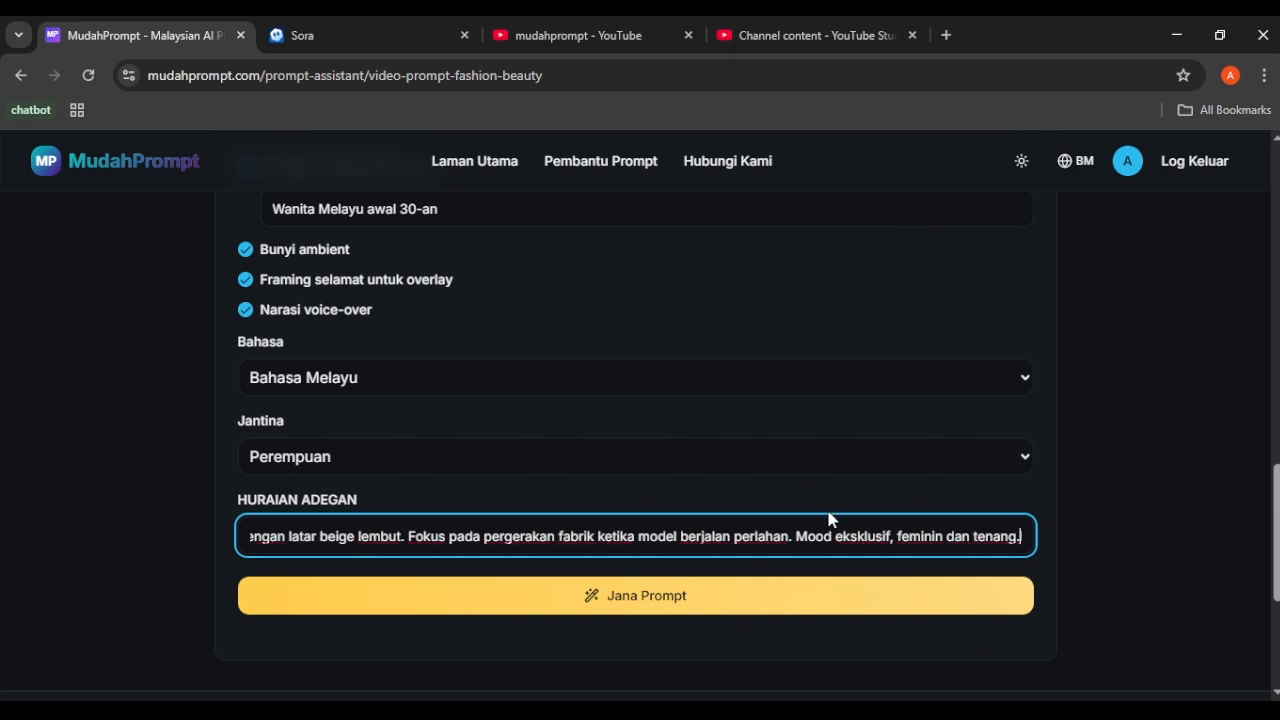
- Insert "watak itu berkata: " between "tenang." and "Baju Kurung Aira" in the scene description, separated by a space
text(Baju Kurung Ai)
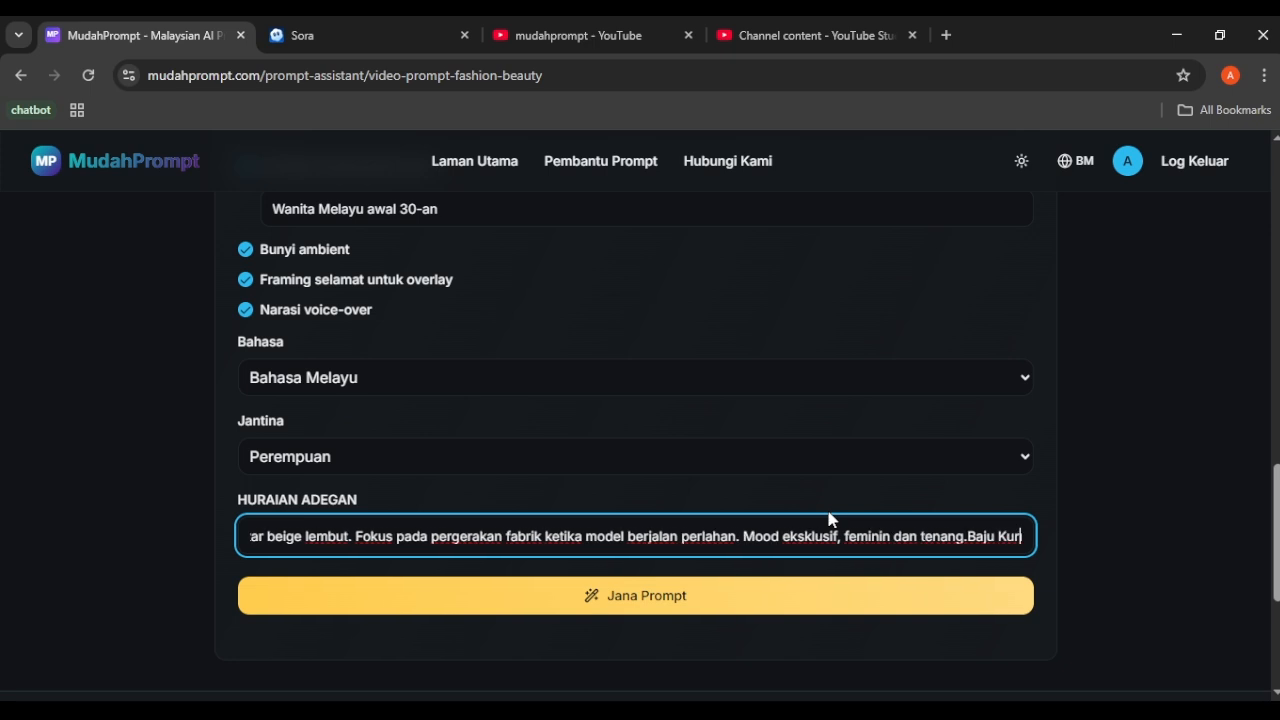
key(Left)
key(Left)
key(Left)
key(Left)
key(Left)
key(Left)
key(Left)
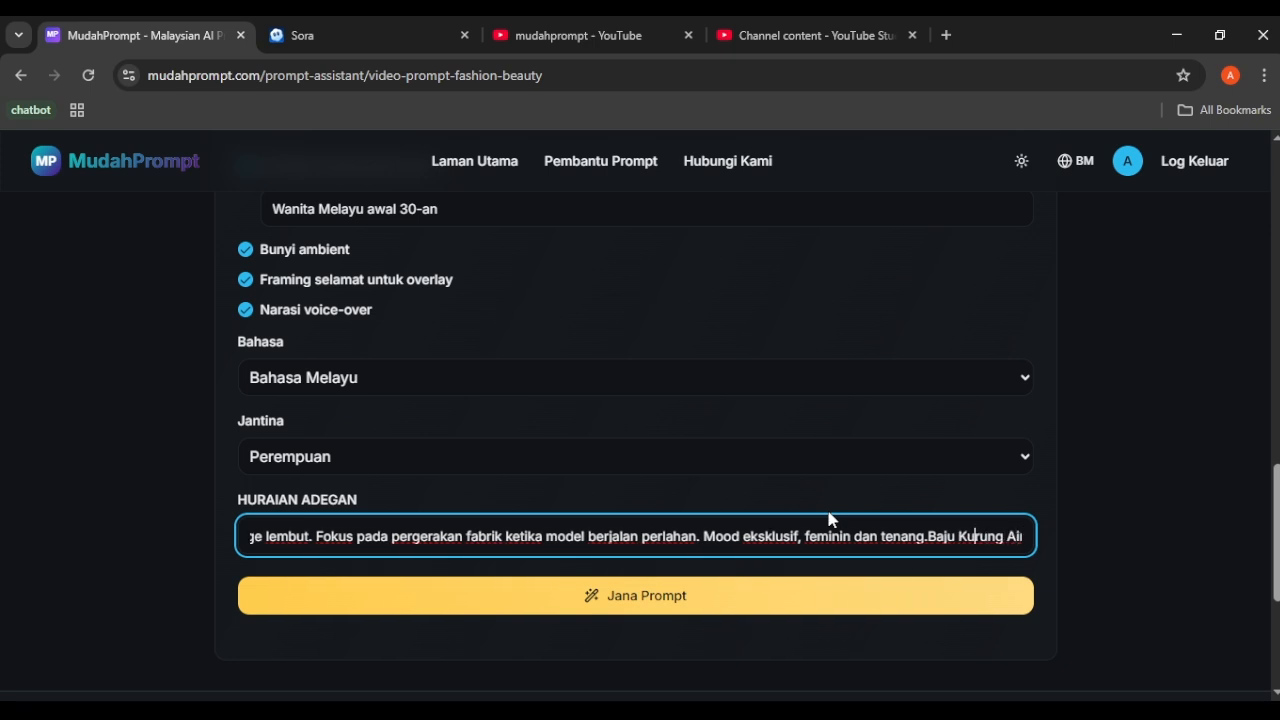
key(Left)
key(Left)
key(Left)
key(Left)
text(wata)
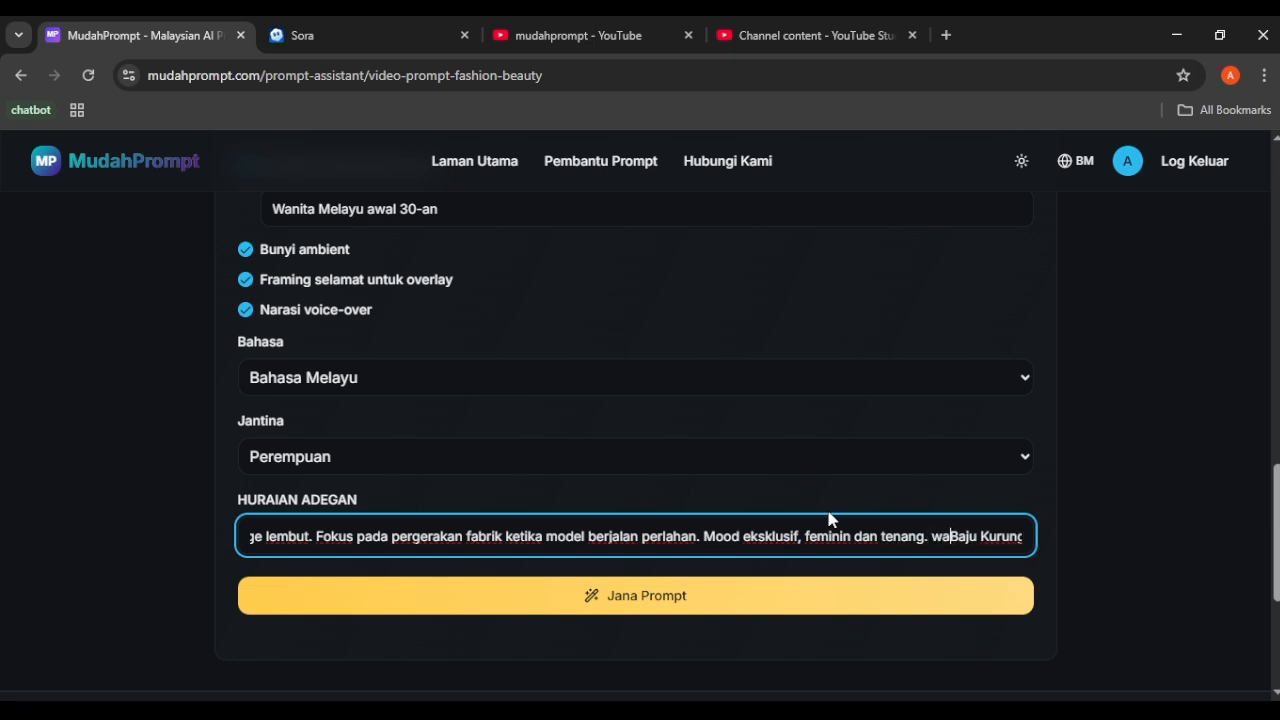
text(k itu berkata: )
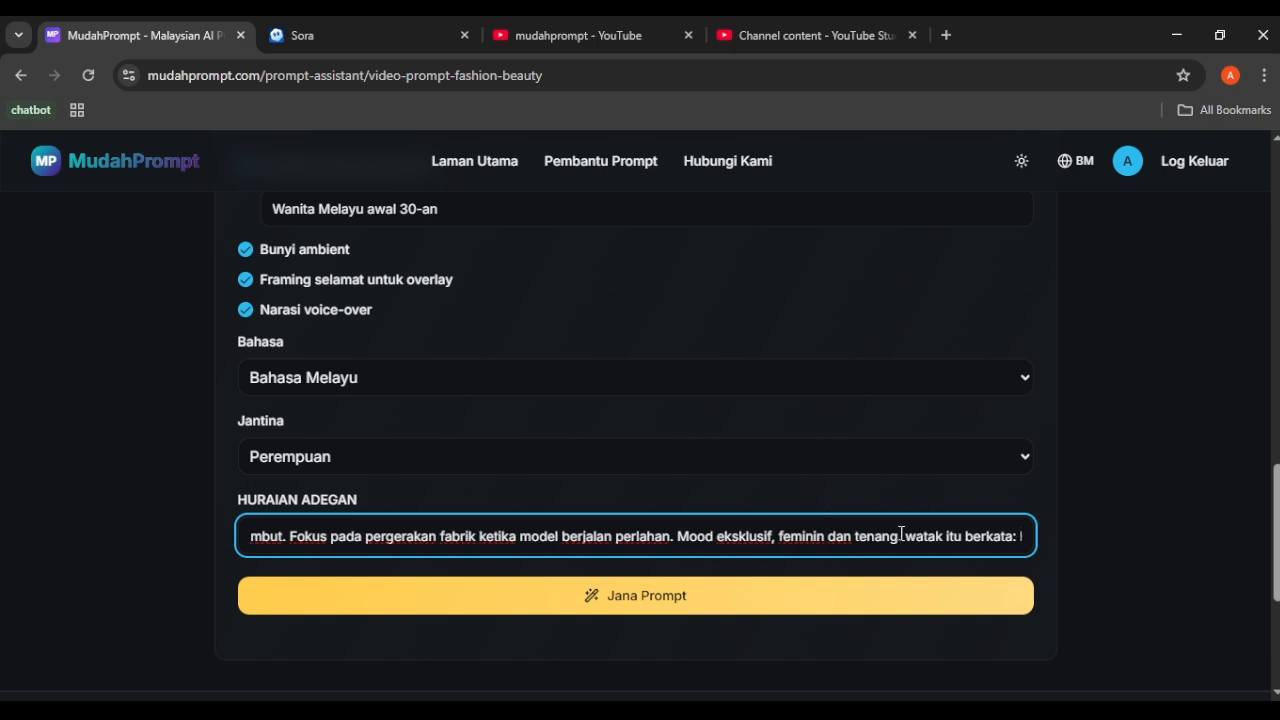
text(Baju Kurung Aira direka untuk wanita mo)
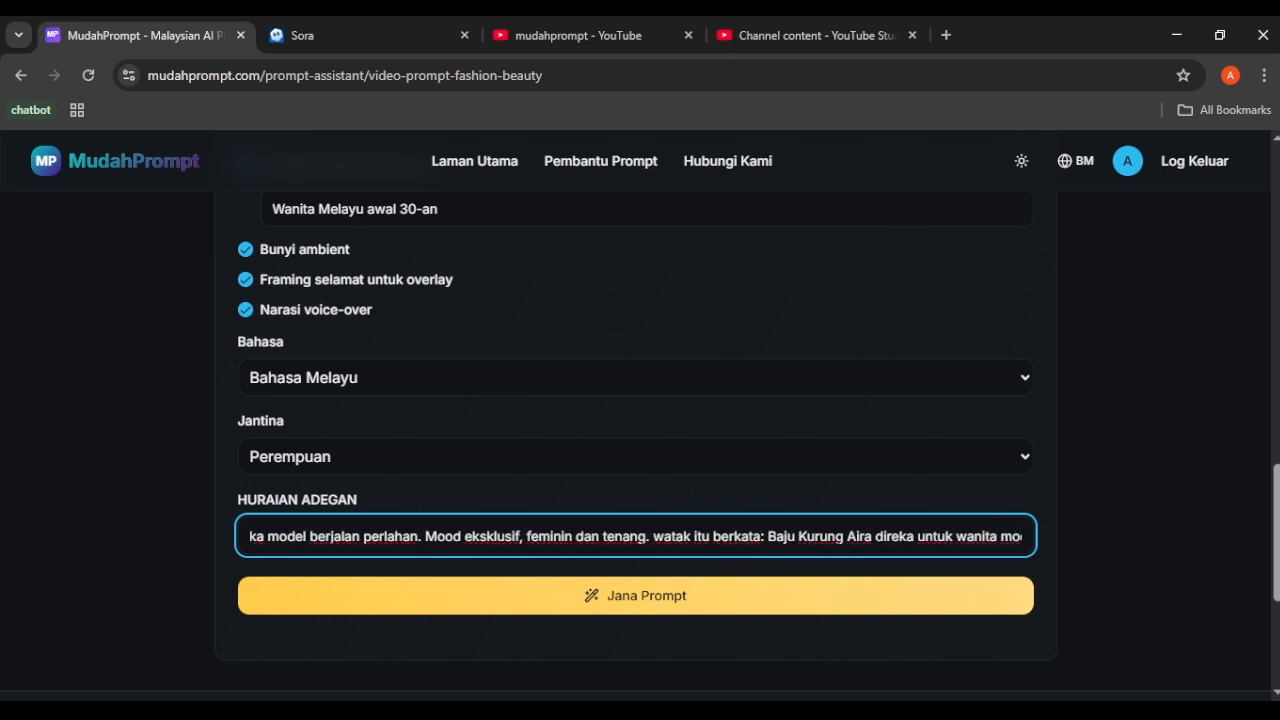
click(780, 712)
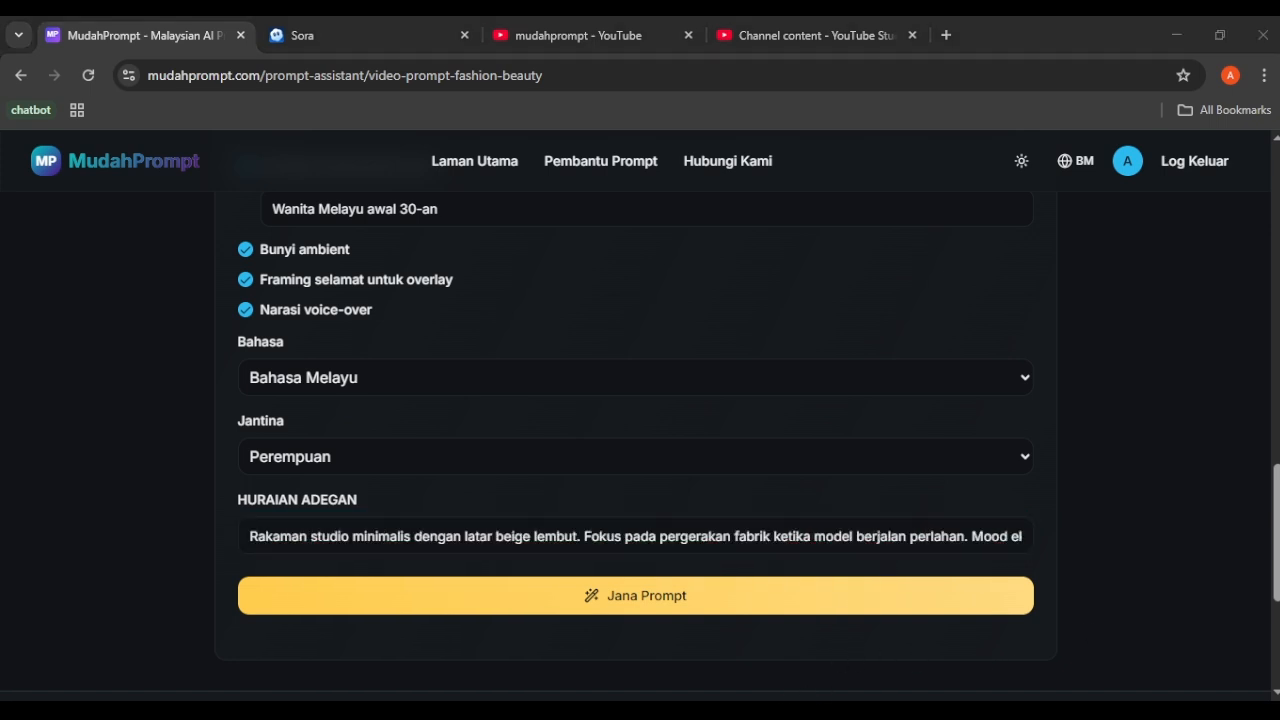
click(749, 537)
scroll(634, 329, down, 3)
scroll(651, 349, up, 5)
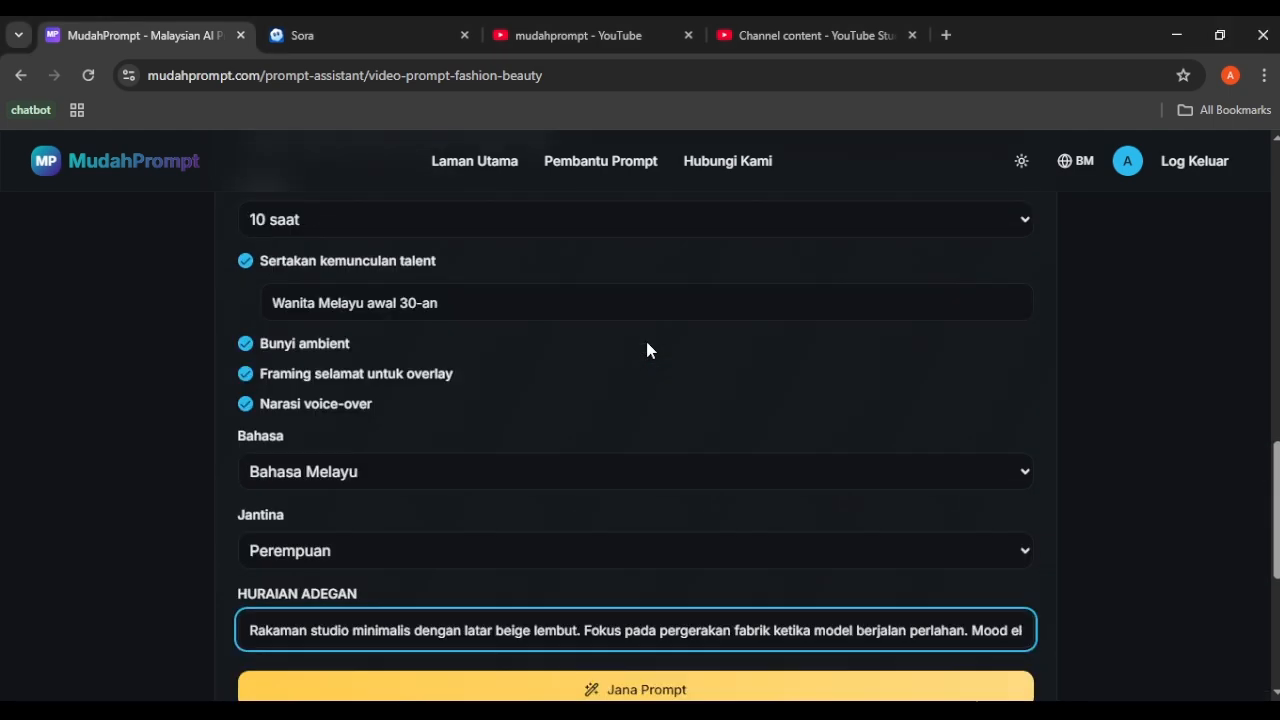
- Check the completed form entries and generate the video prompt for Baju Kurung Moden Aira
scroll(649, 345, up, 2)
scroll(530, 355, up, 3)
scroll(560, 372, down, 1)
scroll(598, 430, down, 1)
scroll(600, 437, down, 5)
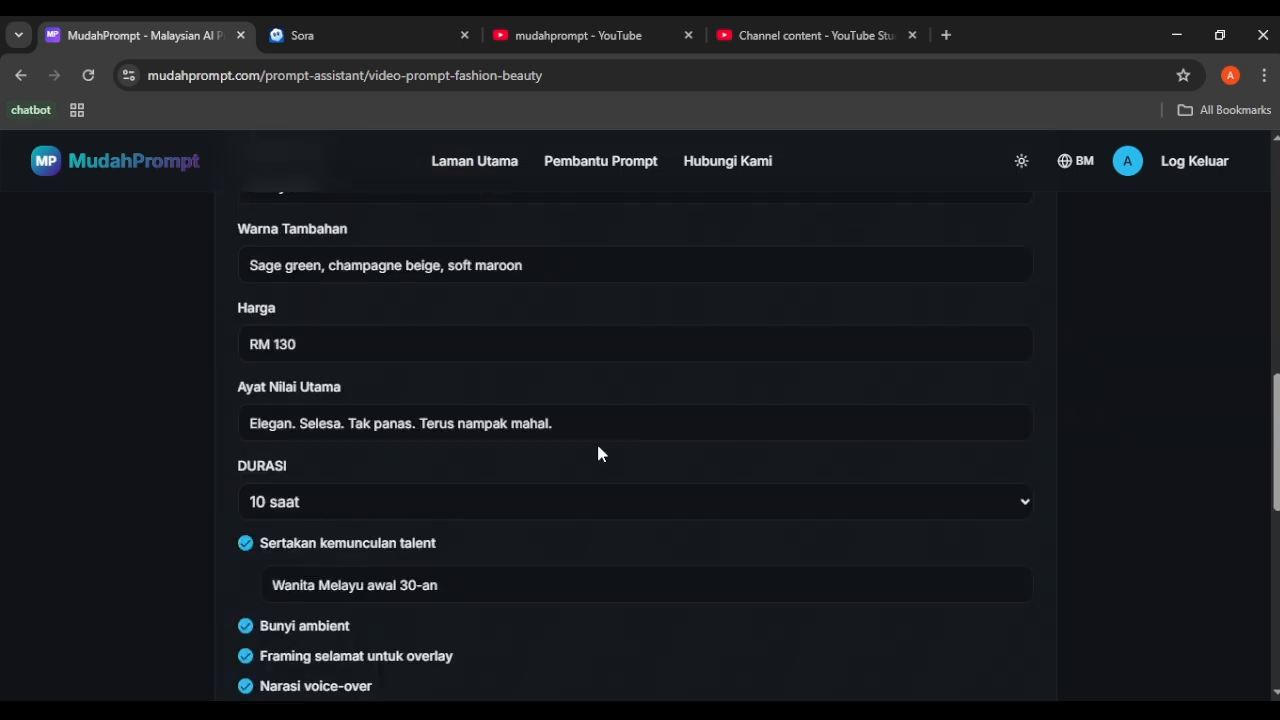
click(665, 510)
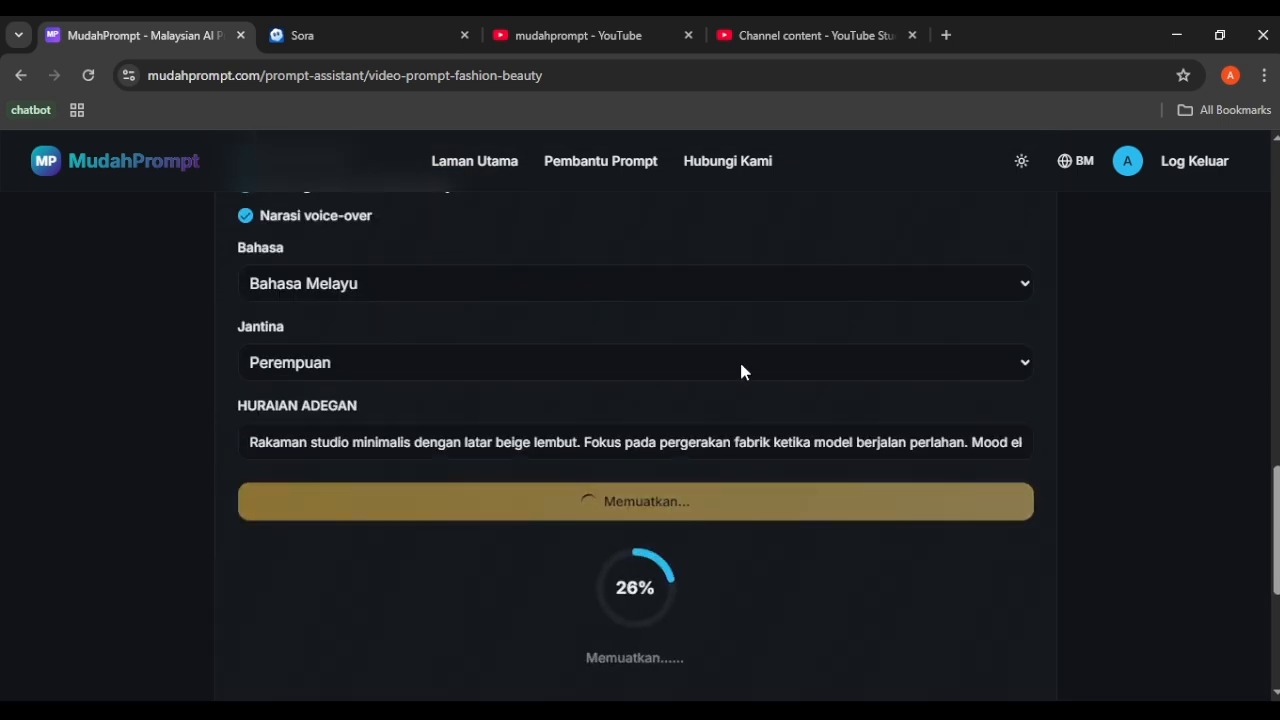
- Review the generated prompt's scene breakdown and copy the whole prompt to the clipboard
scroll(760, 321, down, 2)
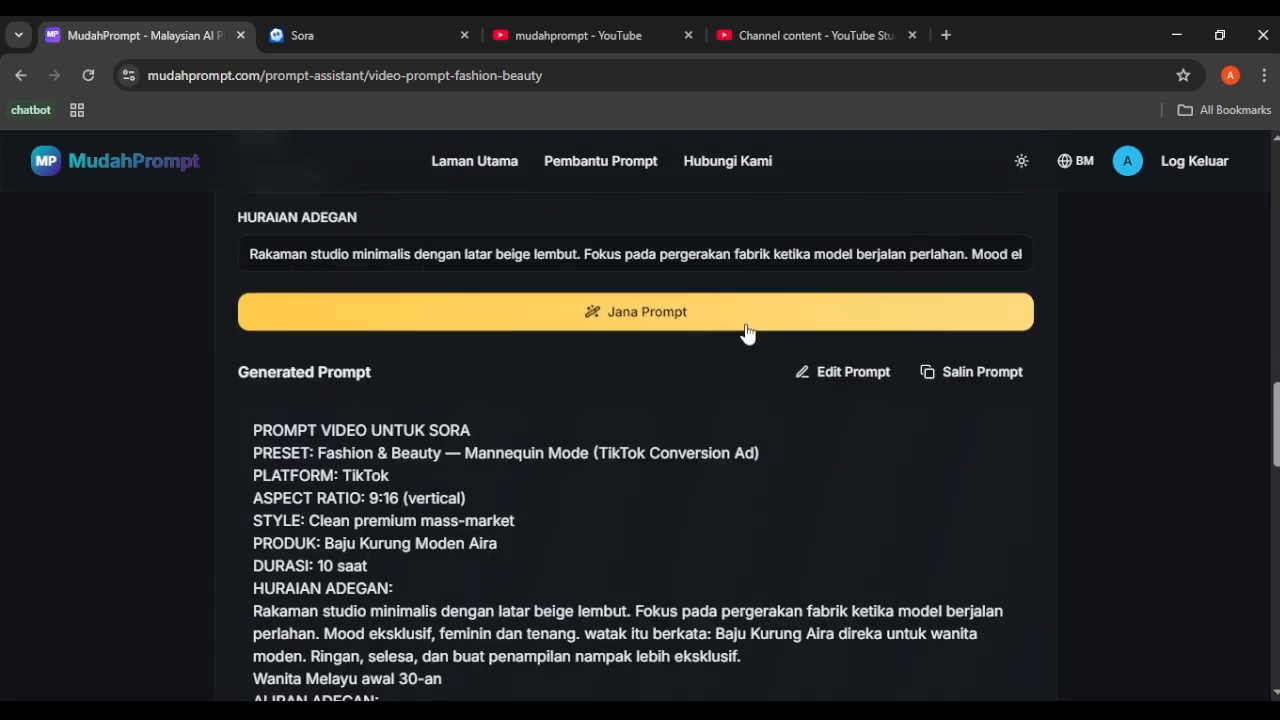
scroll(500, 453, down, 6)
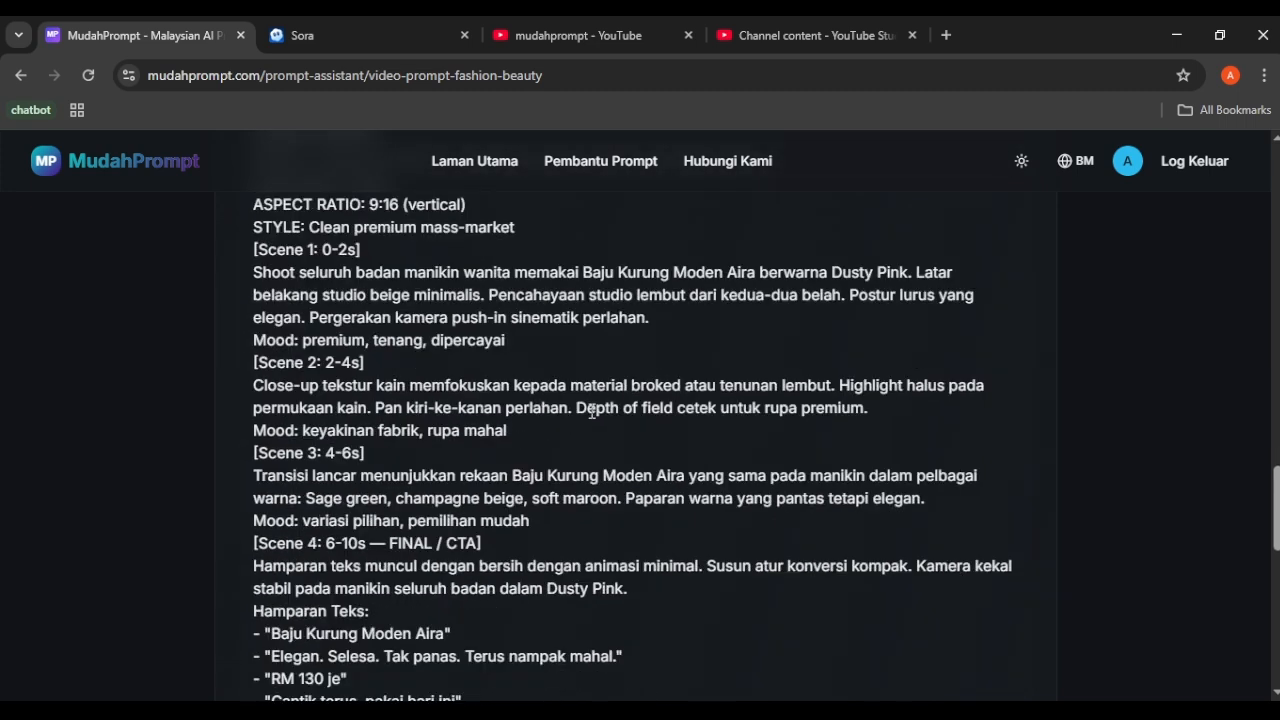
scroll(602, 398, up, 6)
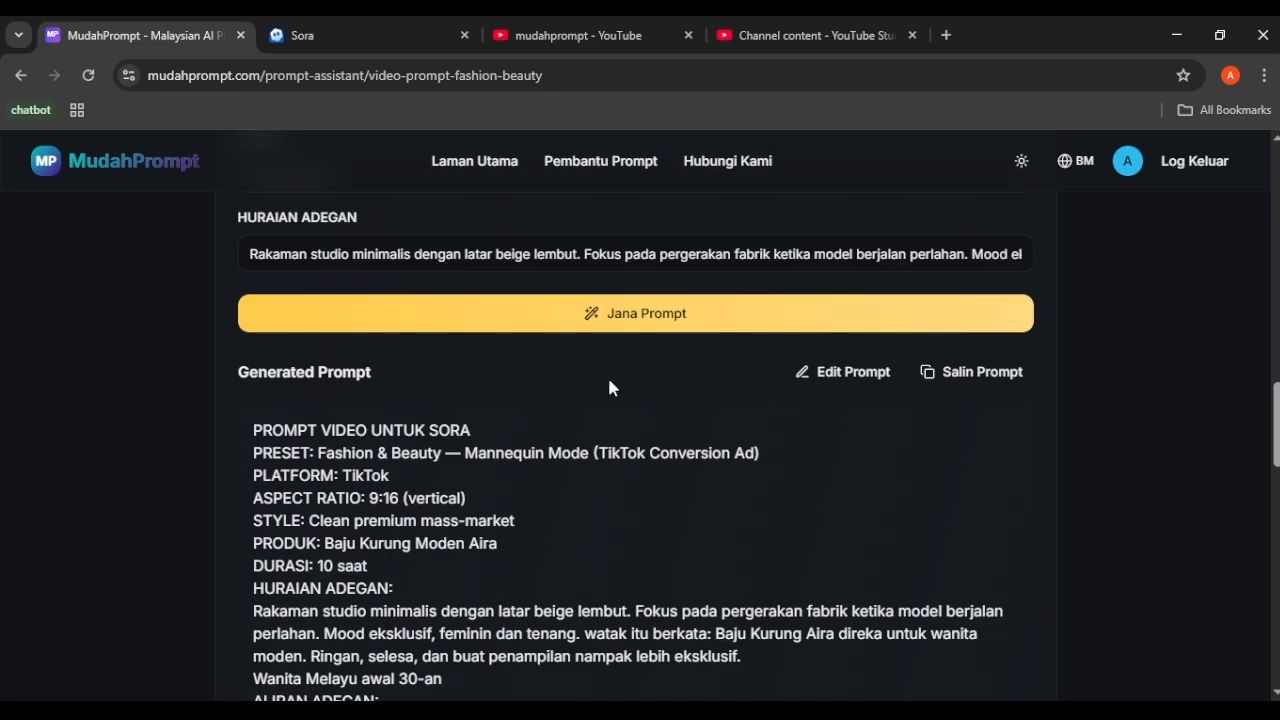
click(967, 383)
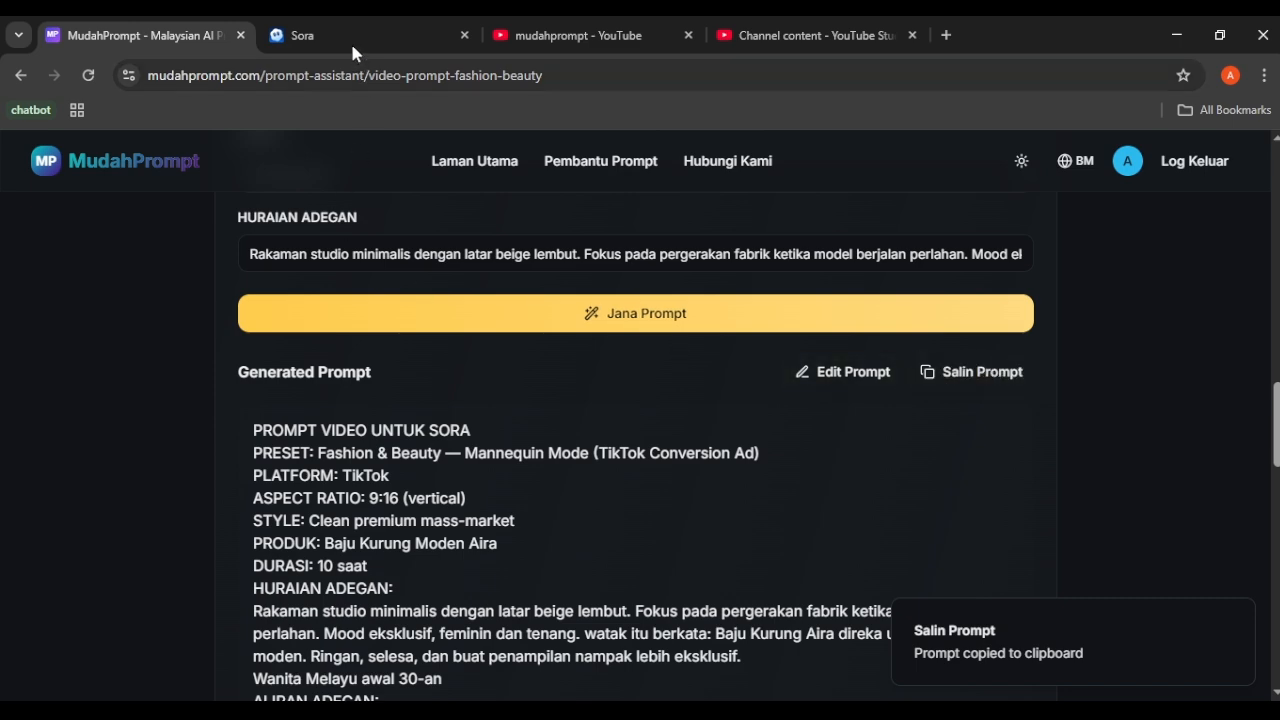
- Switch to Sora, paste the copied Baju Kurung Moden Aira prompt as the video description and submit it for generation
click(350, 39)
click(377, 632)
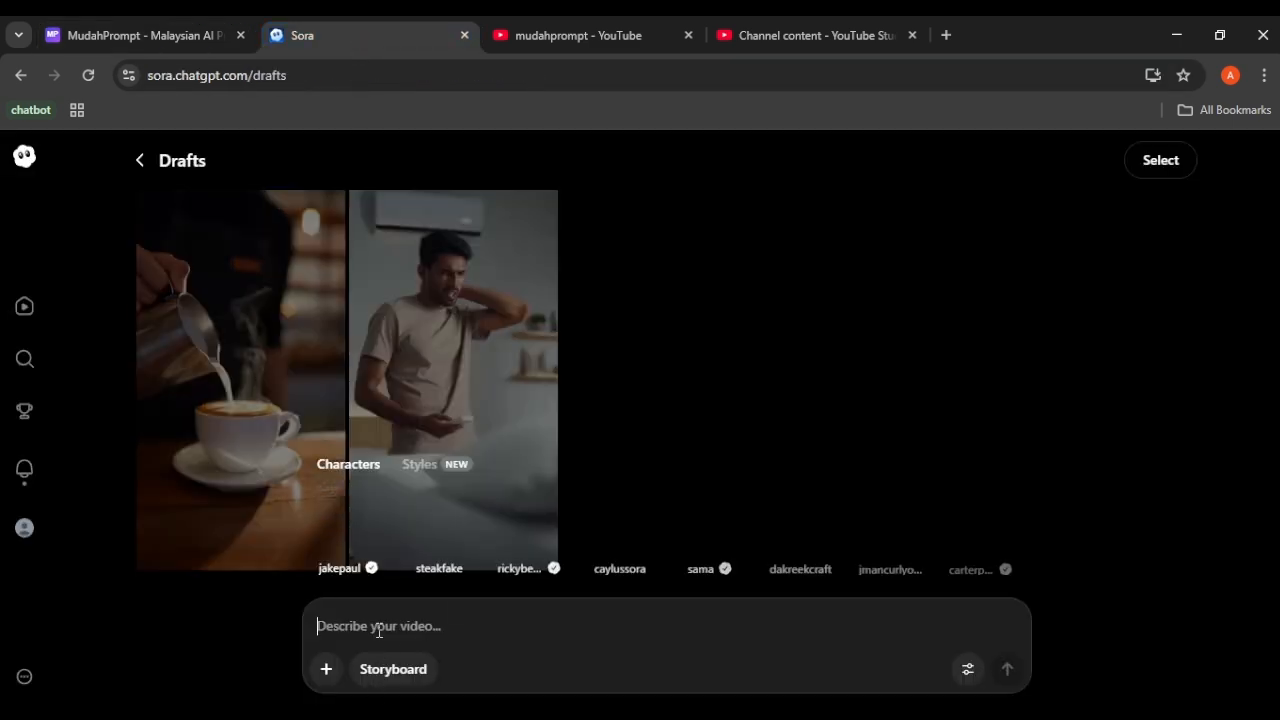
key(ctrl+v)
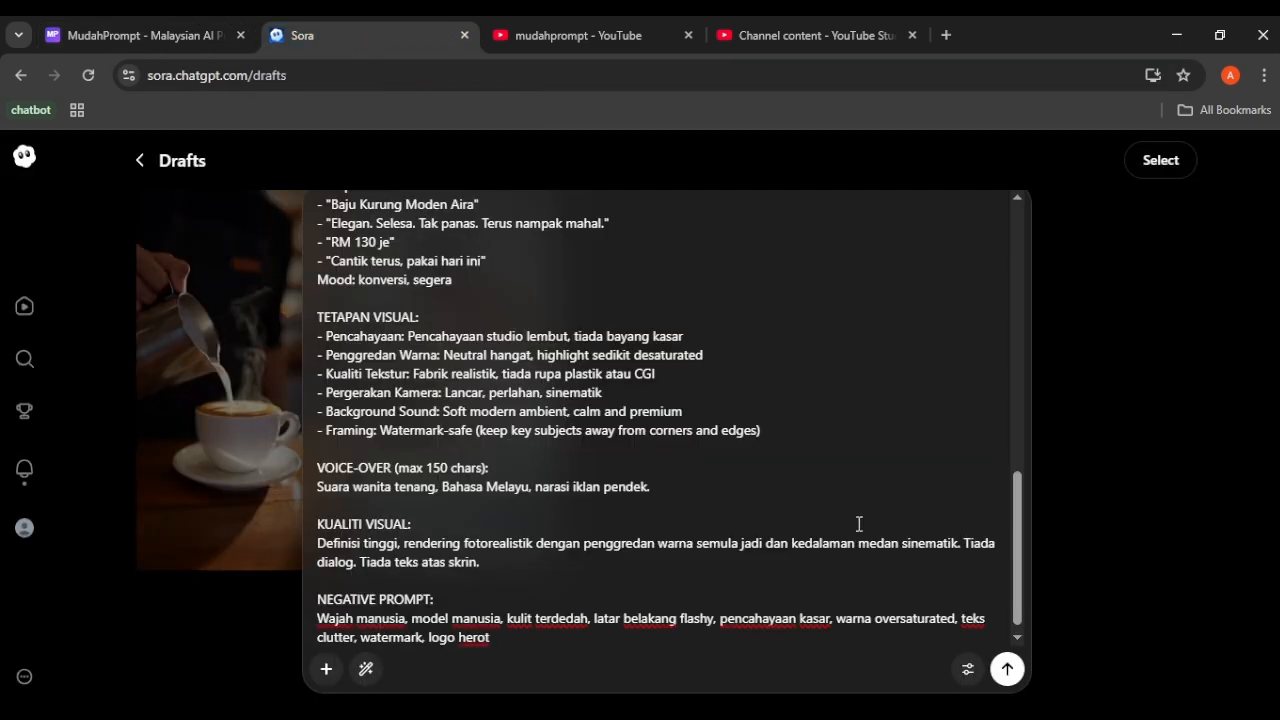
click(1006, 669)
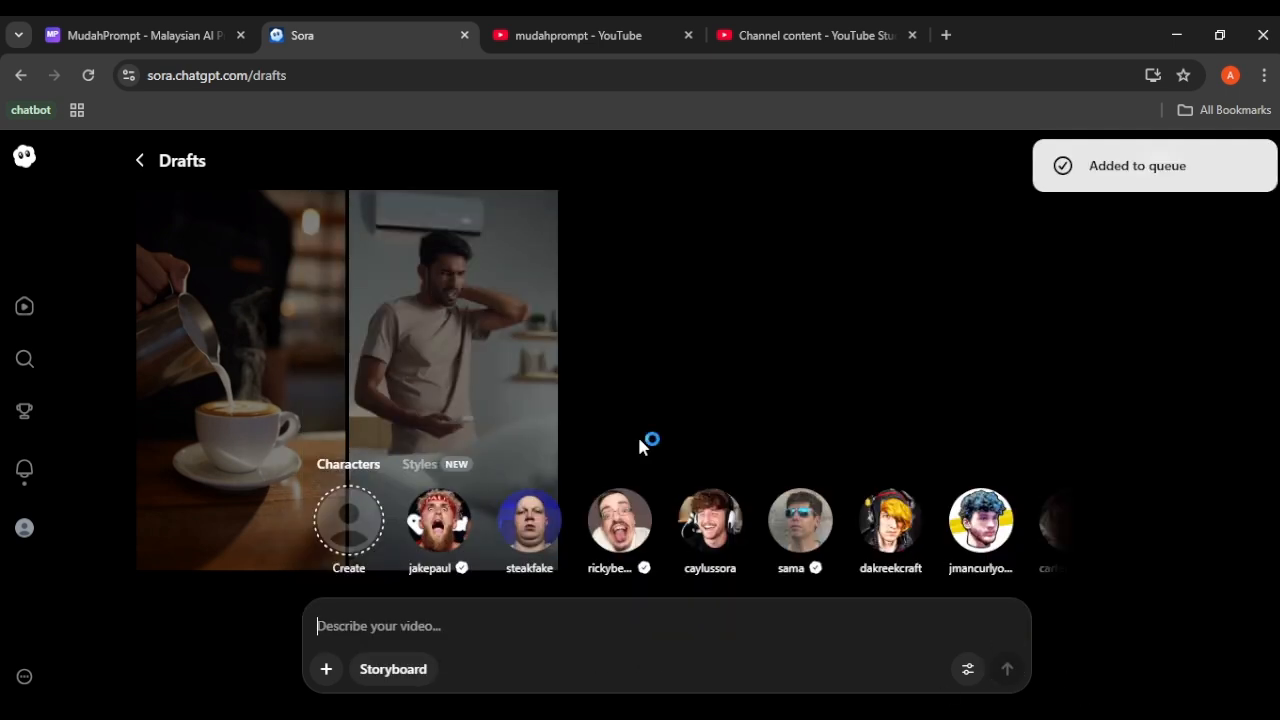